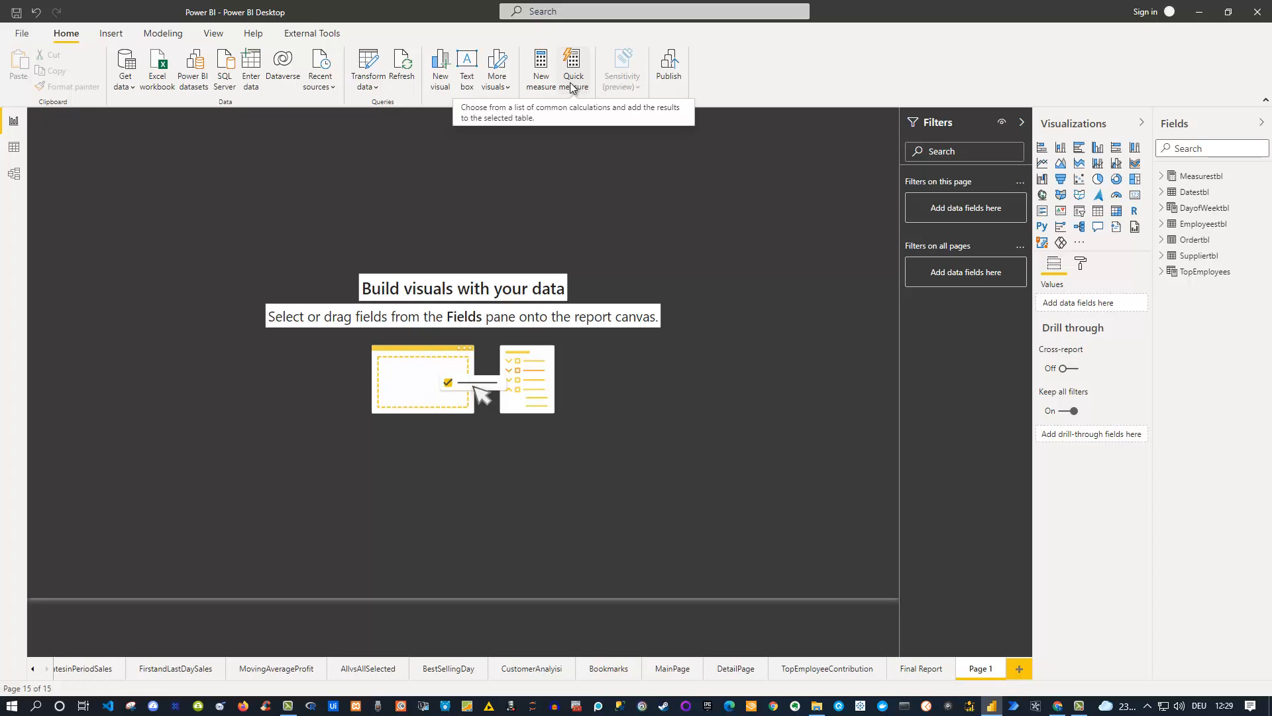
- Open the Quick measures dialog and examine the calculation types it offers, from category aggregates to text
{"action": "left_click", "coordinate": [573, 87]}
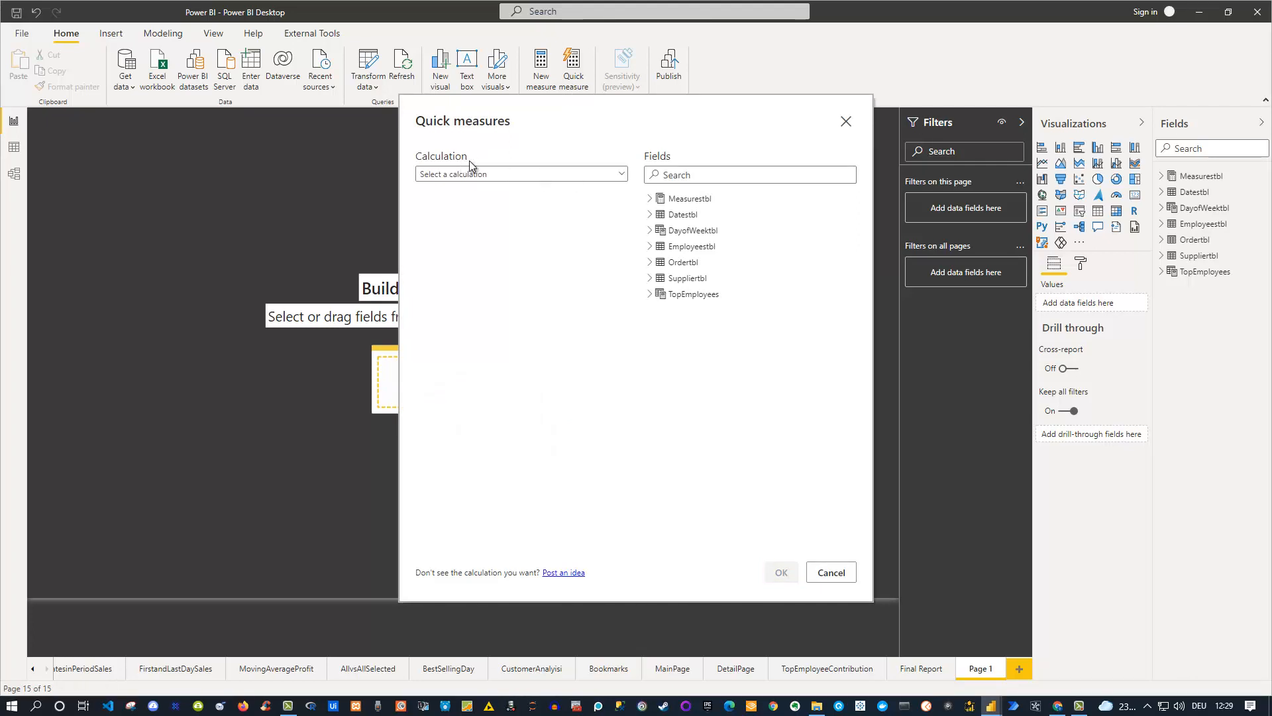
{"action": "left_click", "coordinate": [550, 174]}
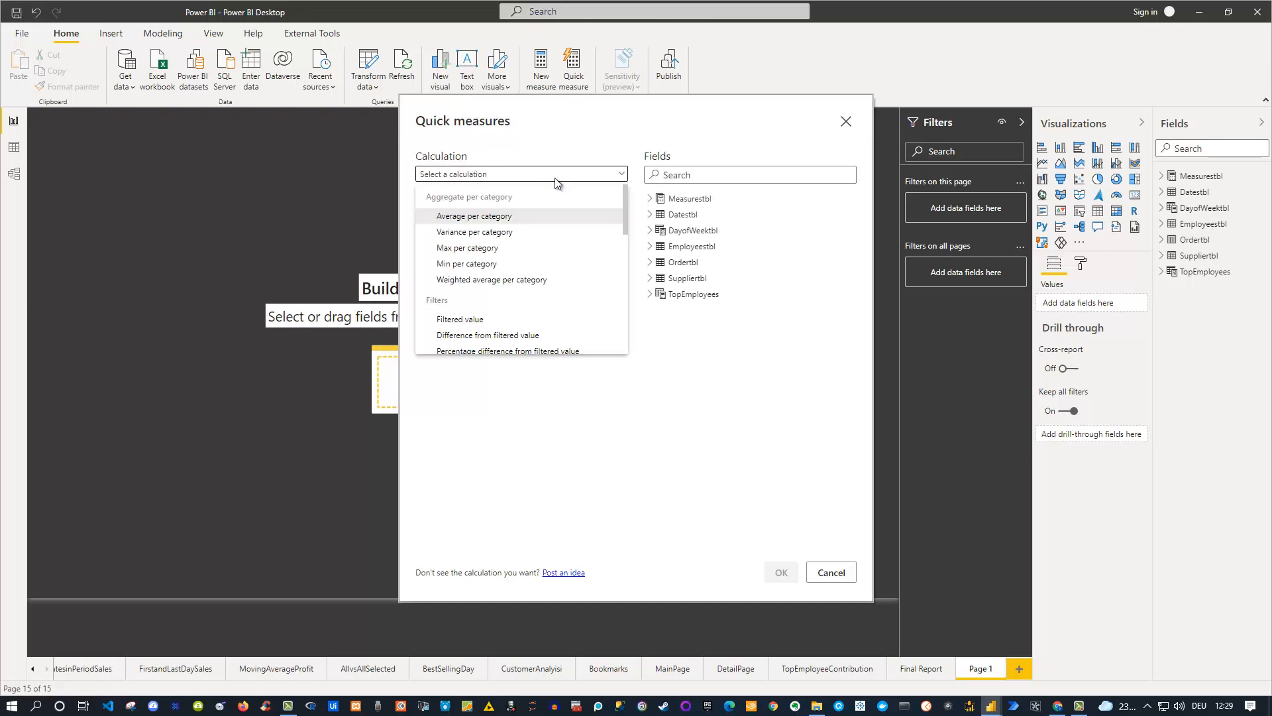
{"action": "mouse_move", "coordinate": [625, 201]}
{"action": "left_mouse_down"}
{"action": "mouse_move", "coordinate": [610, 239]}
{"action": "mouse_move", "coordinate": [611, 310]}
{"action": "mouse_move", "coordinate": [629, 198]}
{"action": "left_mouse_up"}
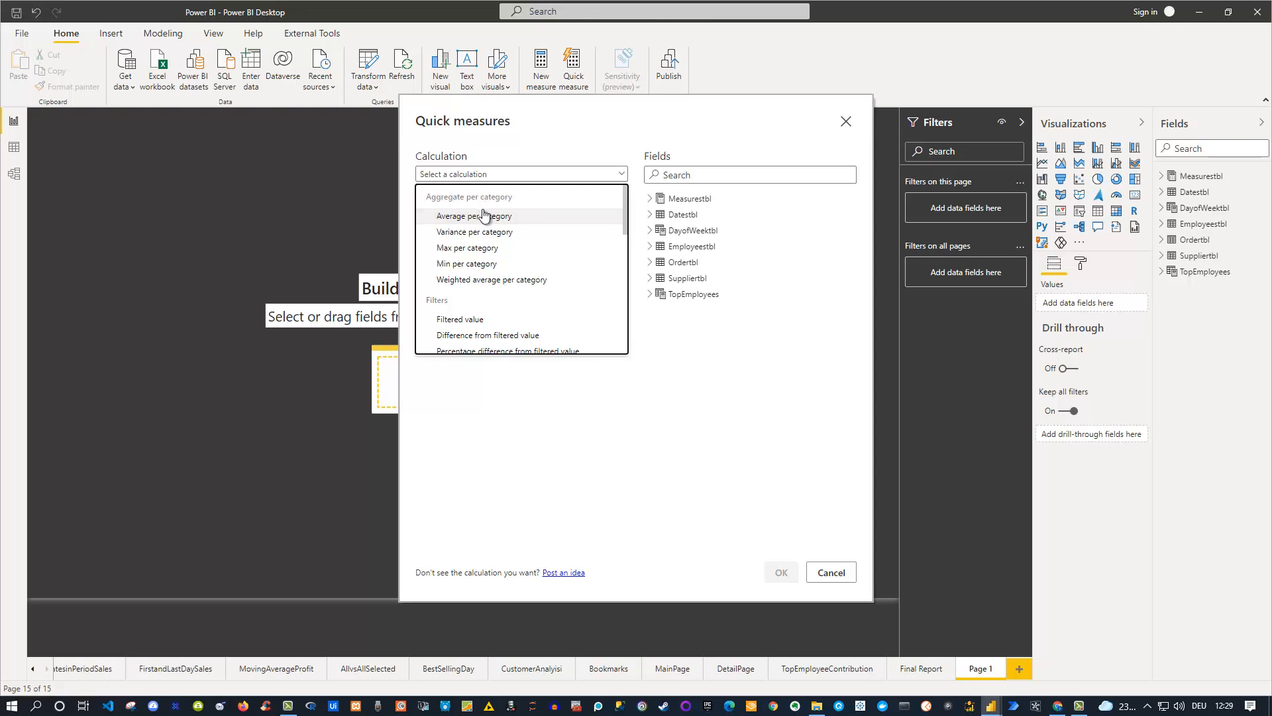
{"action": "scroll", "coordinate": [490, 265], "scroll_direction": "down", "scroll_amount": 1}
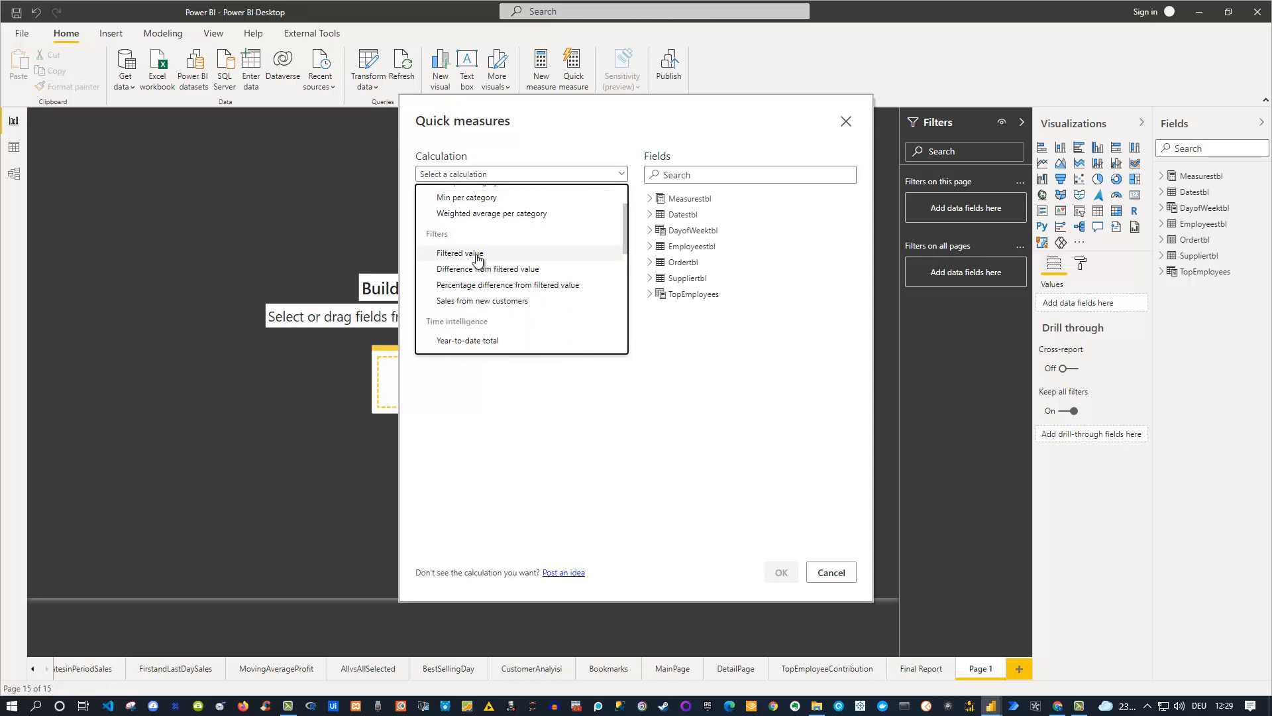
{"action": "scroll", "coordinate": [478, 258], "scroll_direction": "down", "scroll_amount": 1}
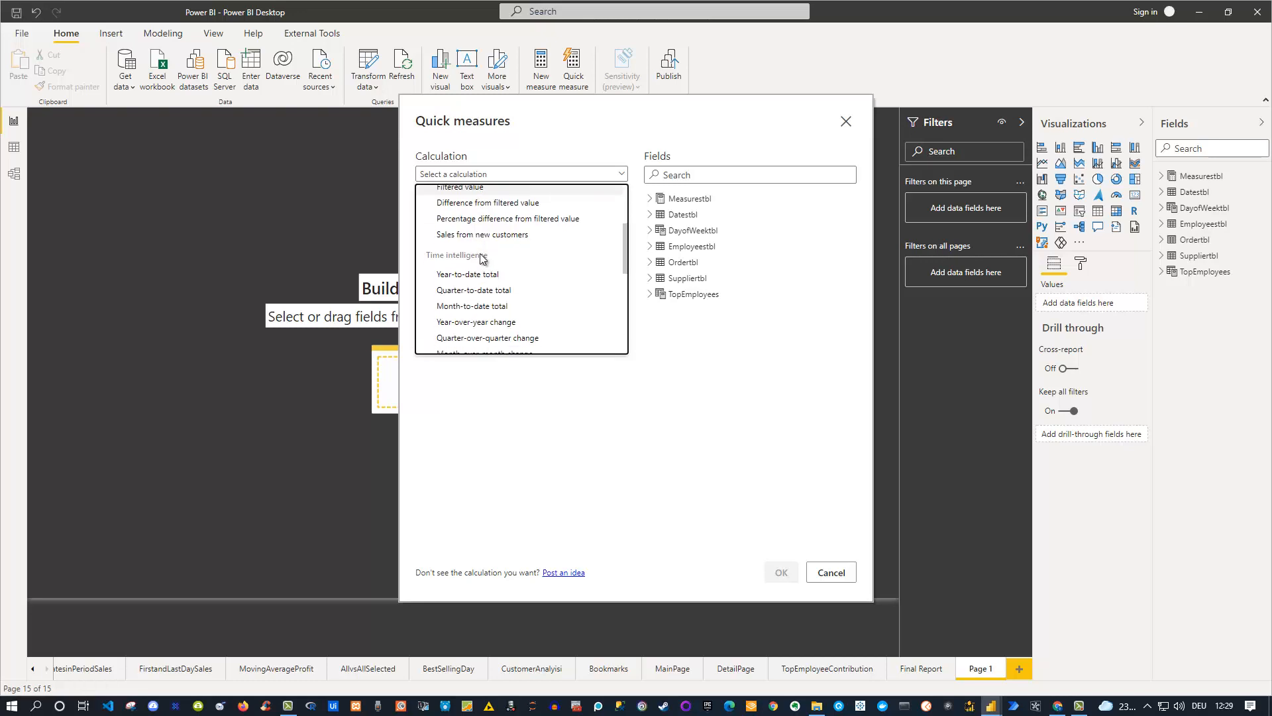
{"action": "scroll", "coordinate": [484, 262], "scroll_direction": "down", "scroll_amount": 3}
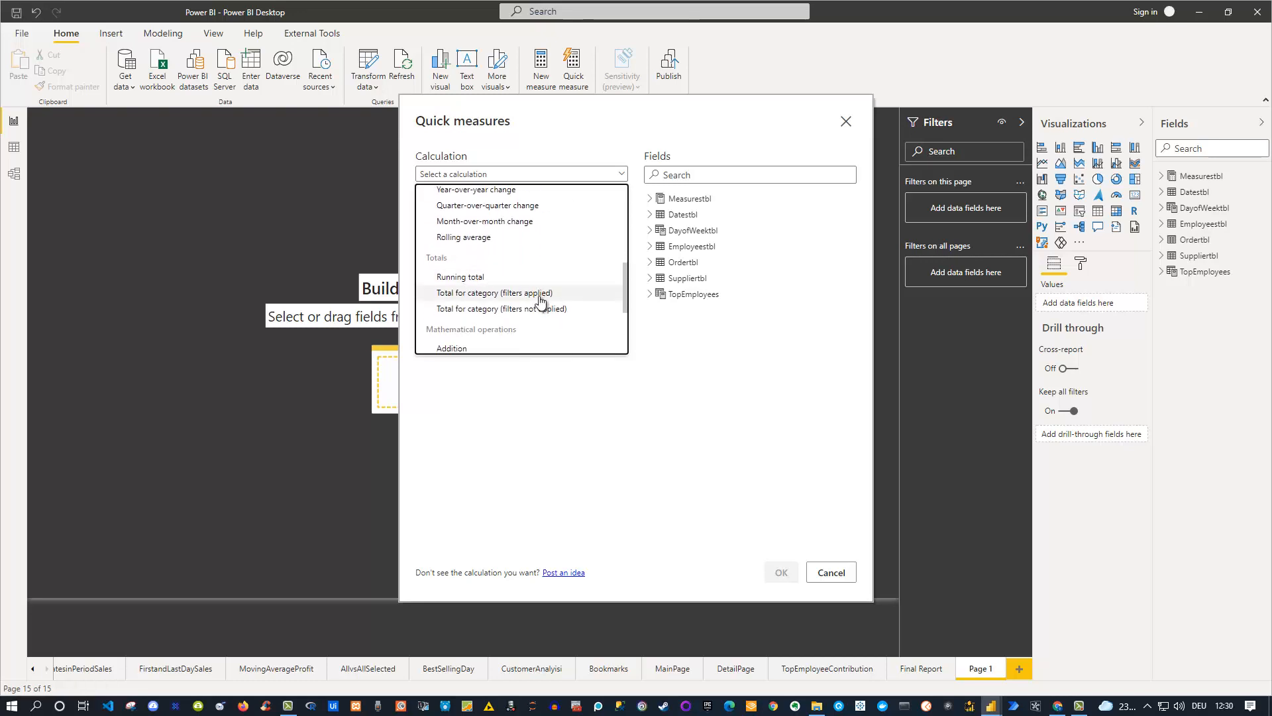
{"action": "scroll", "coordinate": [527, 279], "scroll_direction": "down", "scroll_amount": 2}
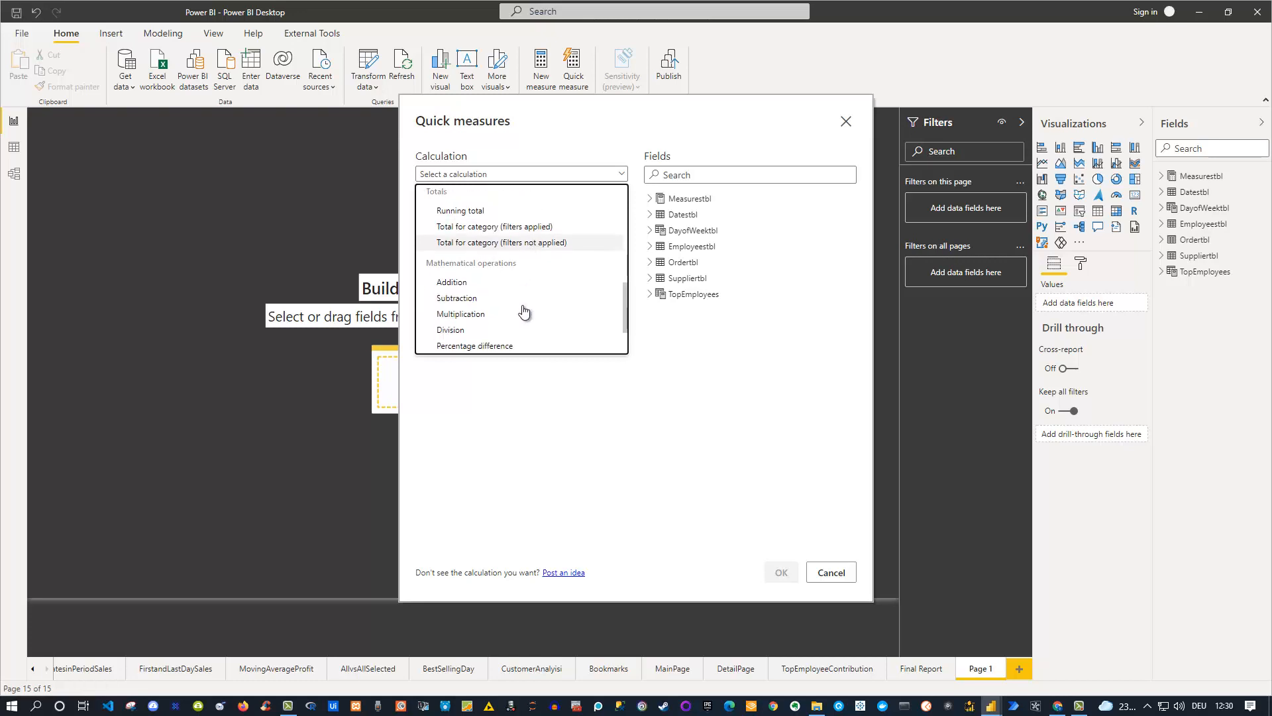
{"action": "scroll", "coordinate": [563, 281], "scroll_direction": "down", "scroll_amount": 1}
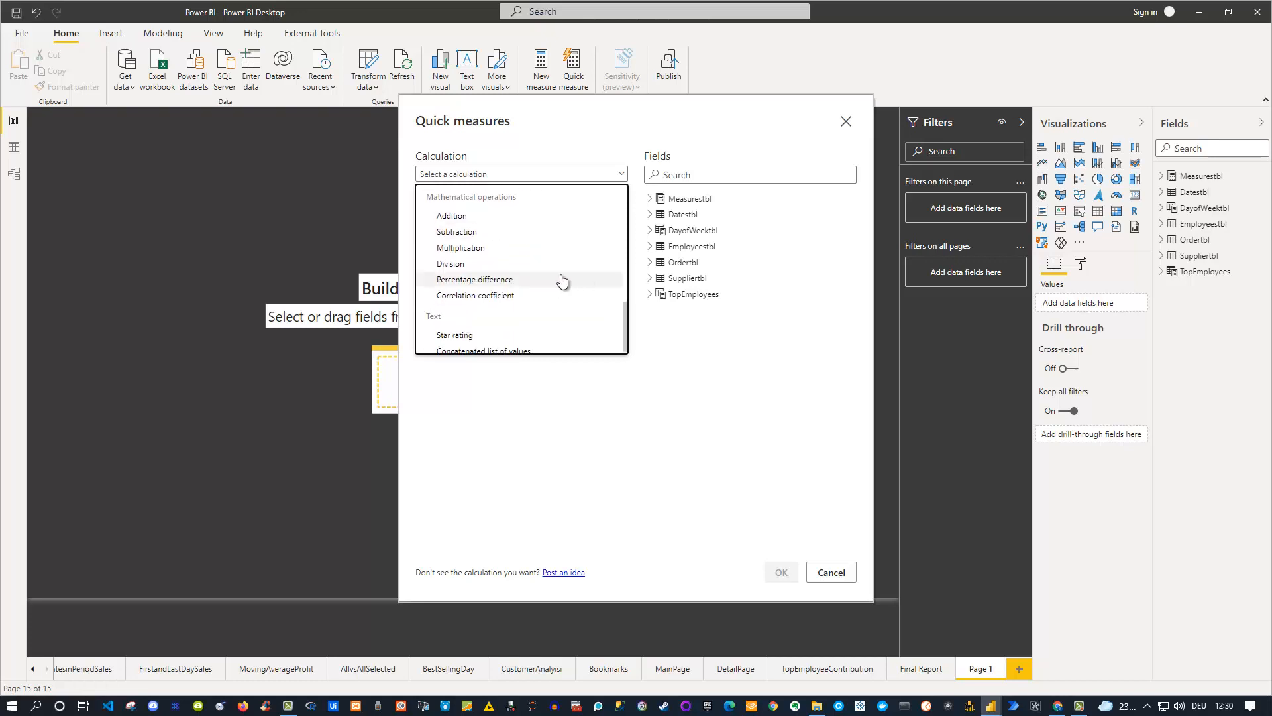
{"action": "scroll", "coordinate": [562, 282], "scroll_direction": "up", "scroll_amount": 3}
{"action": "scroll", "coordinate": [563, 280], "scroll_direction": "up", "scroll_amount": 3}
{"action": "scroll", "coordinate": [536, 285], "scroll_direction": "down", "scroll_amount": 6}
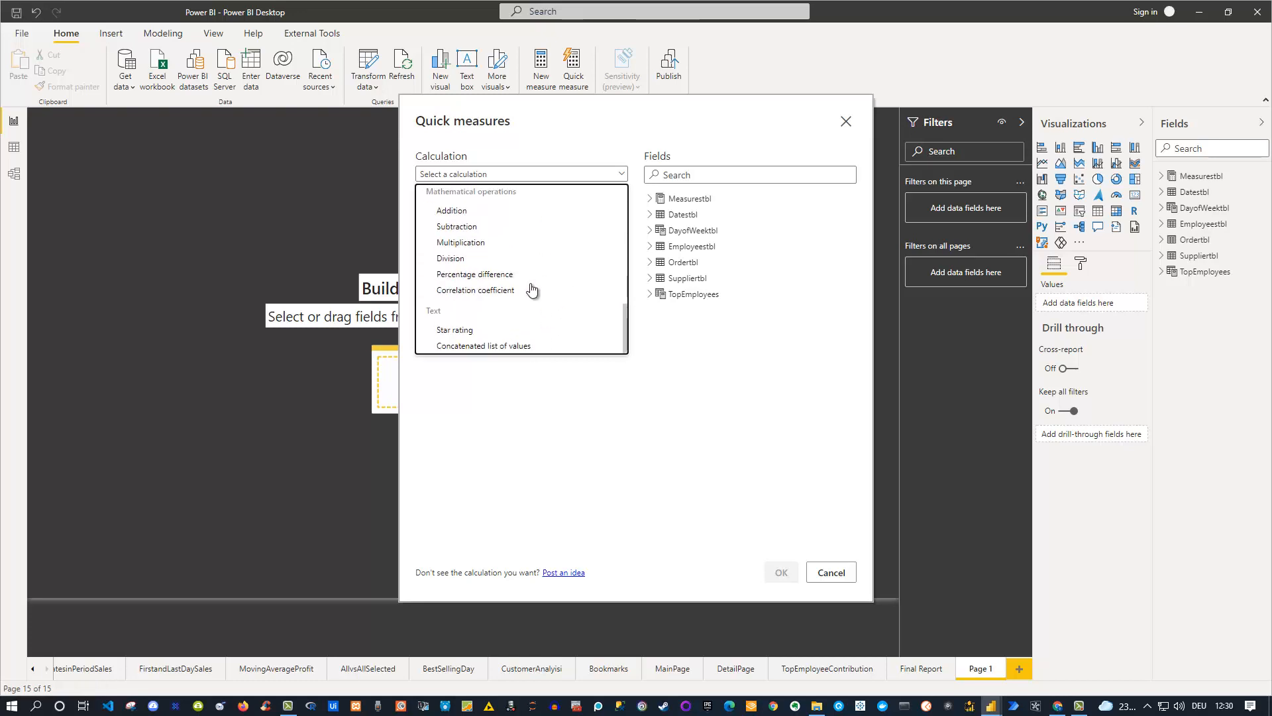
{"action": "scroll", "coordinate": [503, 331], "scroll_direction": "up", "scroll_amount": 8}
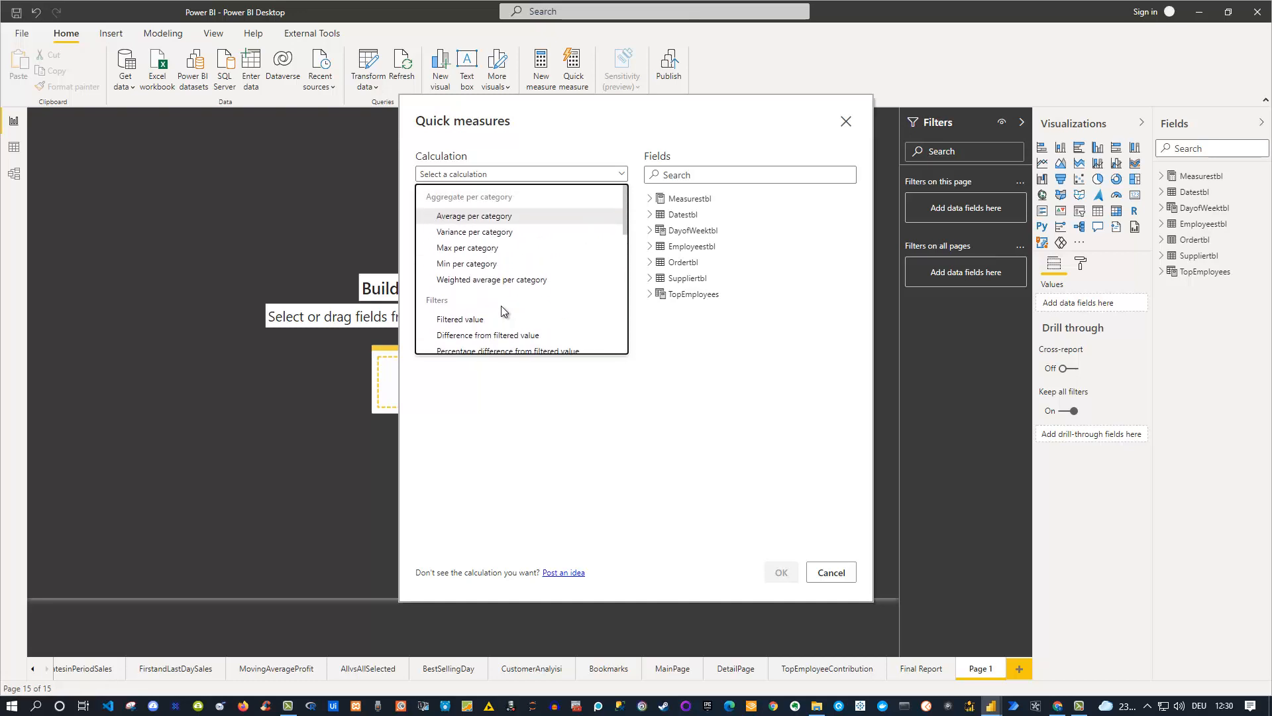
- Set the quick measure's calculation to Max per category with Sales from Ordertbl as the base value
{"action": "left_click", "coordinate": [484, 249]}
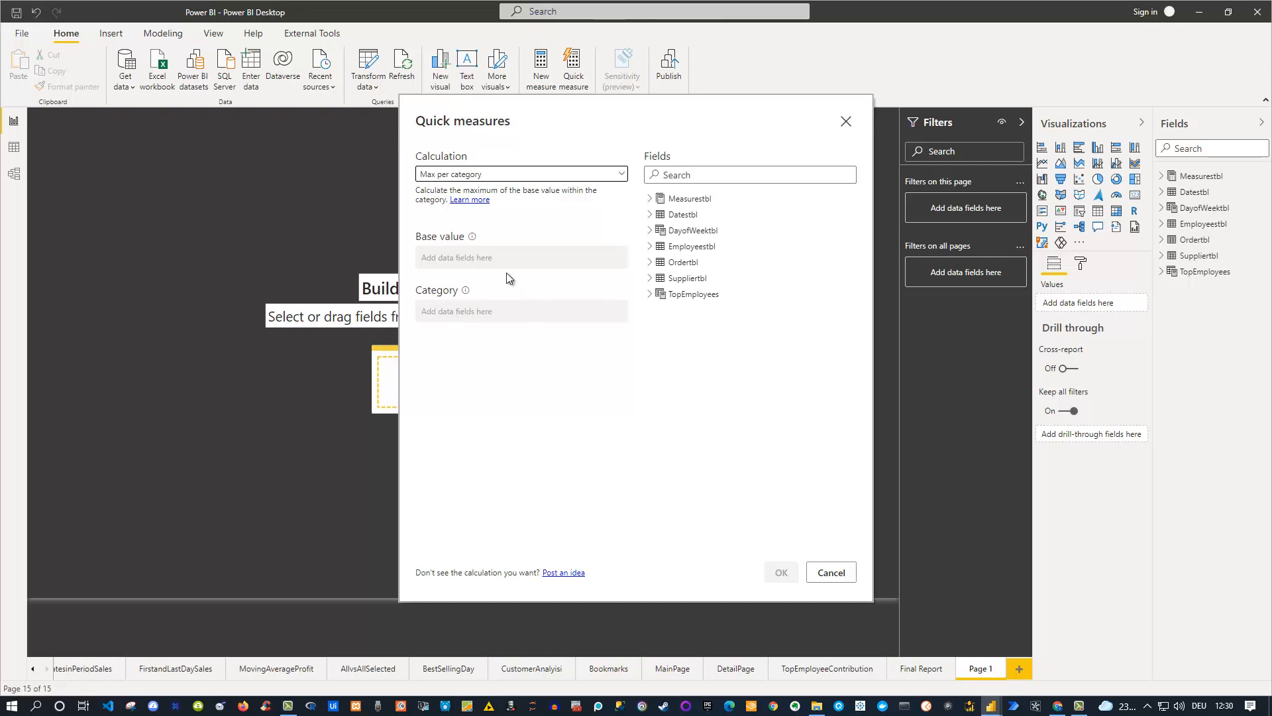
{"action": "mouse_move", "coordinate": [473, 238]}
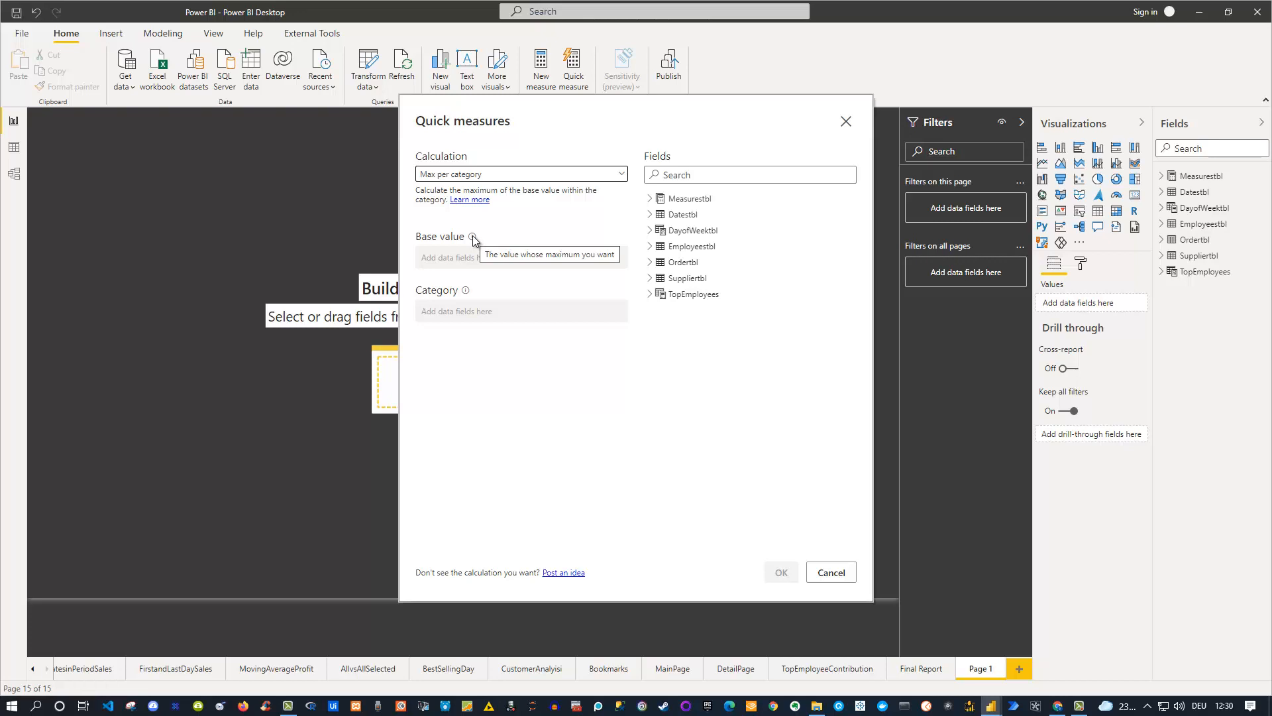
{"action": "left_click", "coordinate": [650, 263]}
{"action": "scroll", "coordinate": [690, 338], "scroll_direction": "down", "scroll_amount": 1}
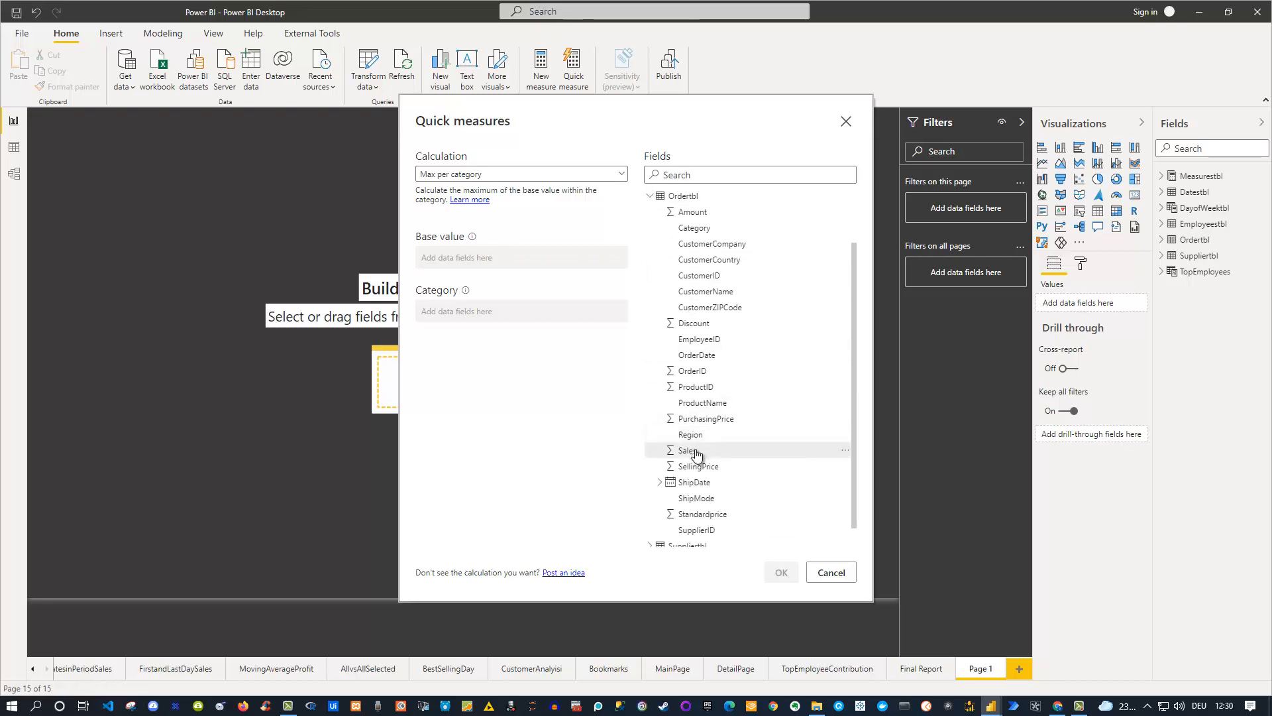
{"action": "left_click_drag", "start_coordinate": [694, 454], "coordinate": [469, 260]}
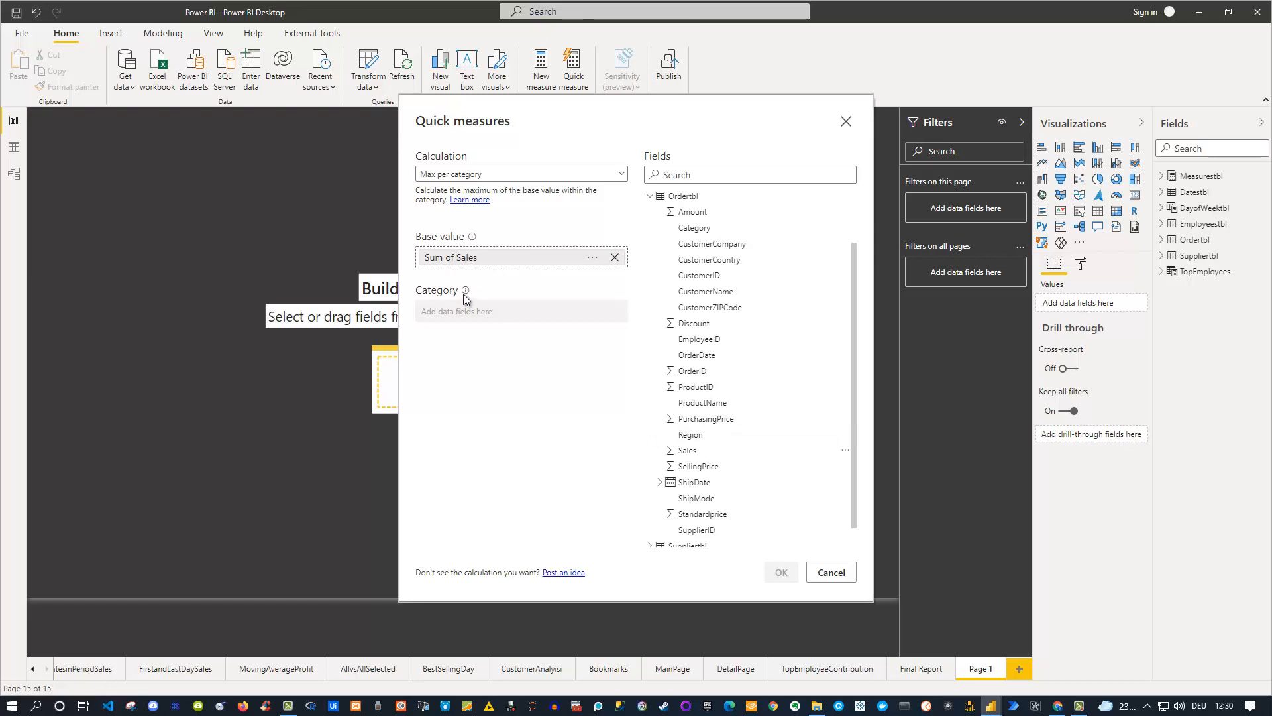
- Assign CustomerCountry from Ordertbl as the category and create the quick measure
{"action": "mouse_move", "coordinate": [465, 293]}
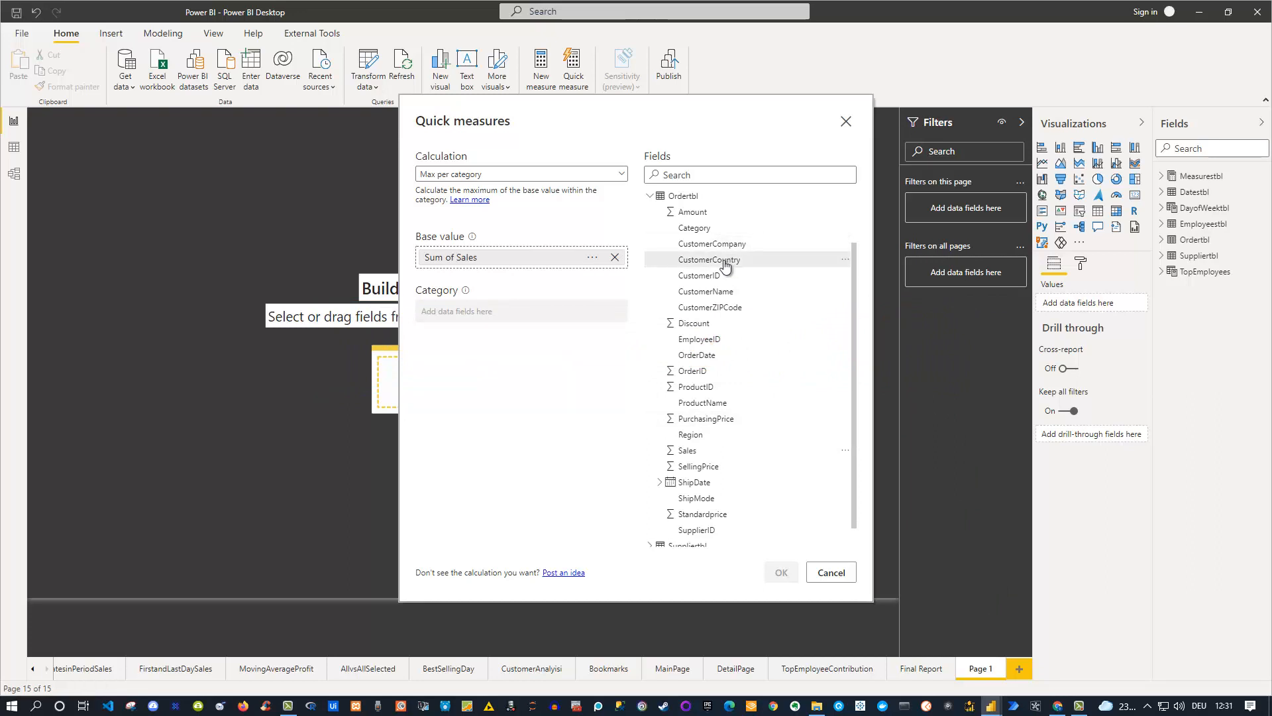
{"action": "left_click_drag", "start_coordinate": [725, 265], "coordinate": [492, 315]}
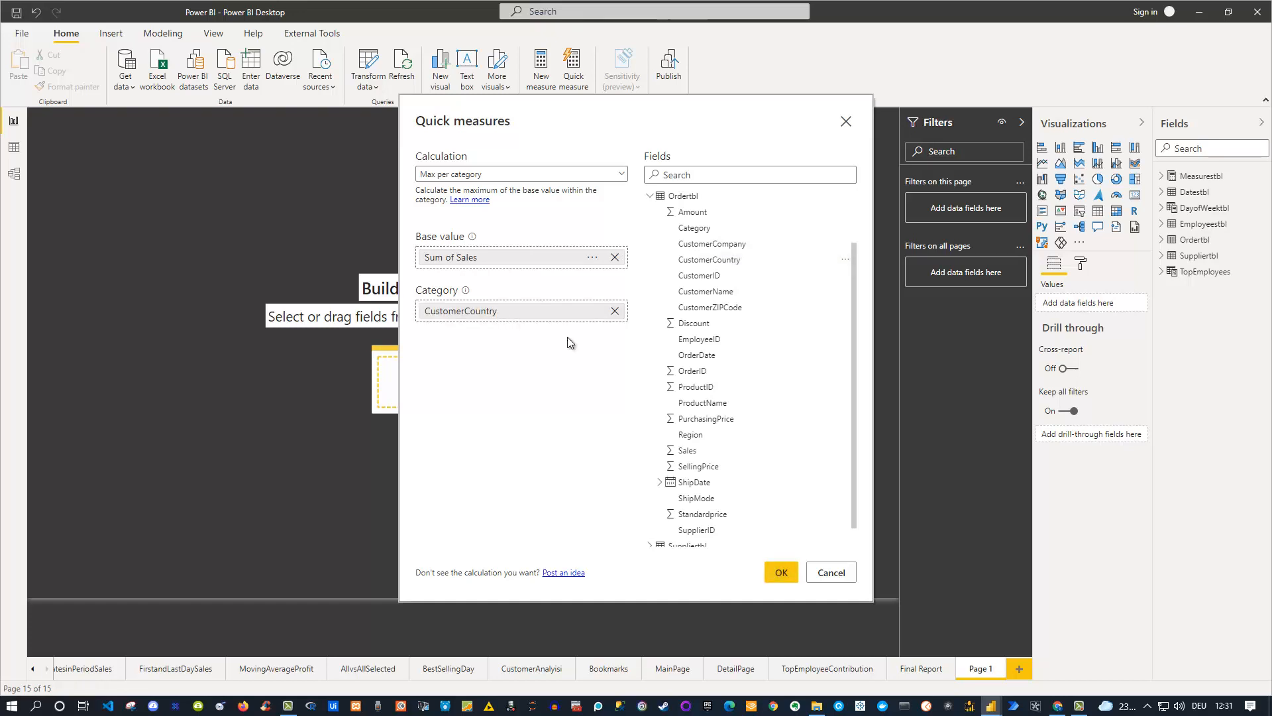
{"action": "left_click", "coordinate": [781, 574]}
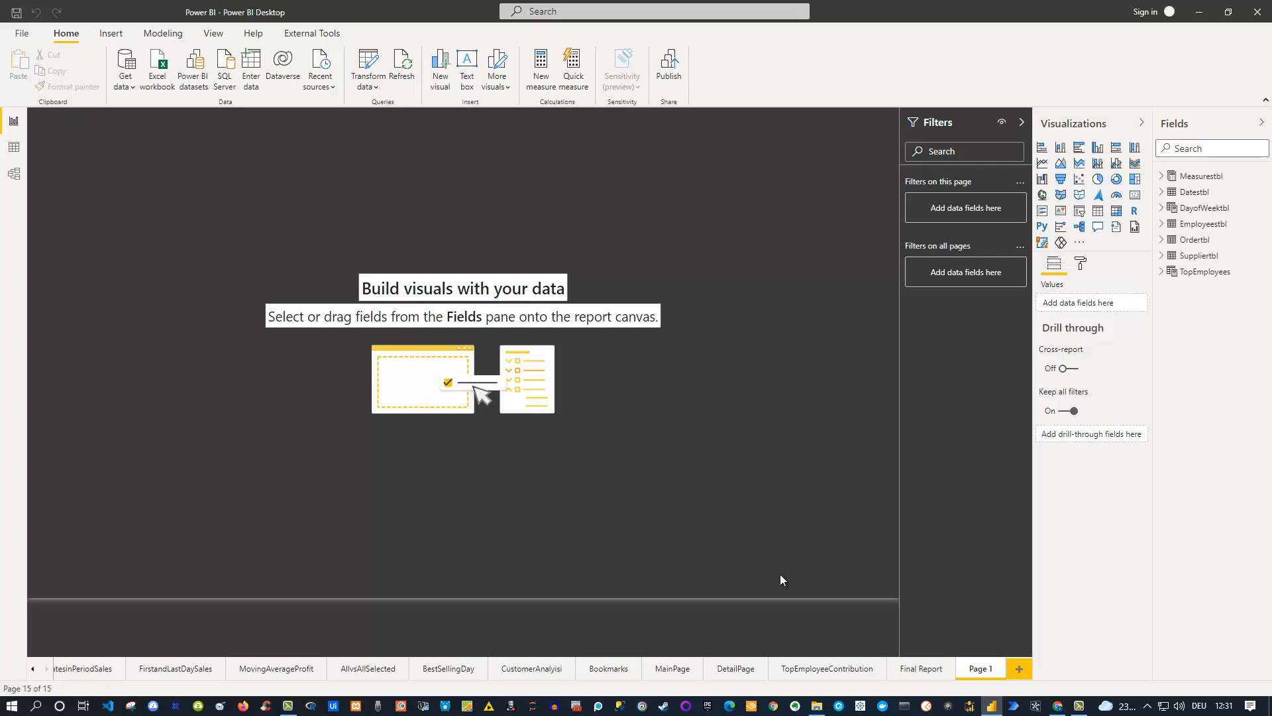
- Open the Sales max per CustomerCountry measure in Datestbl and examine its DAX formula at an enlarged text size
{"action": "left_click", "coordinate": [1161, 192]}
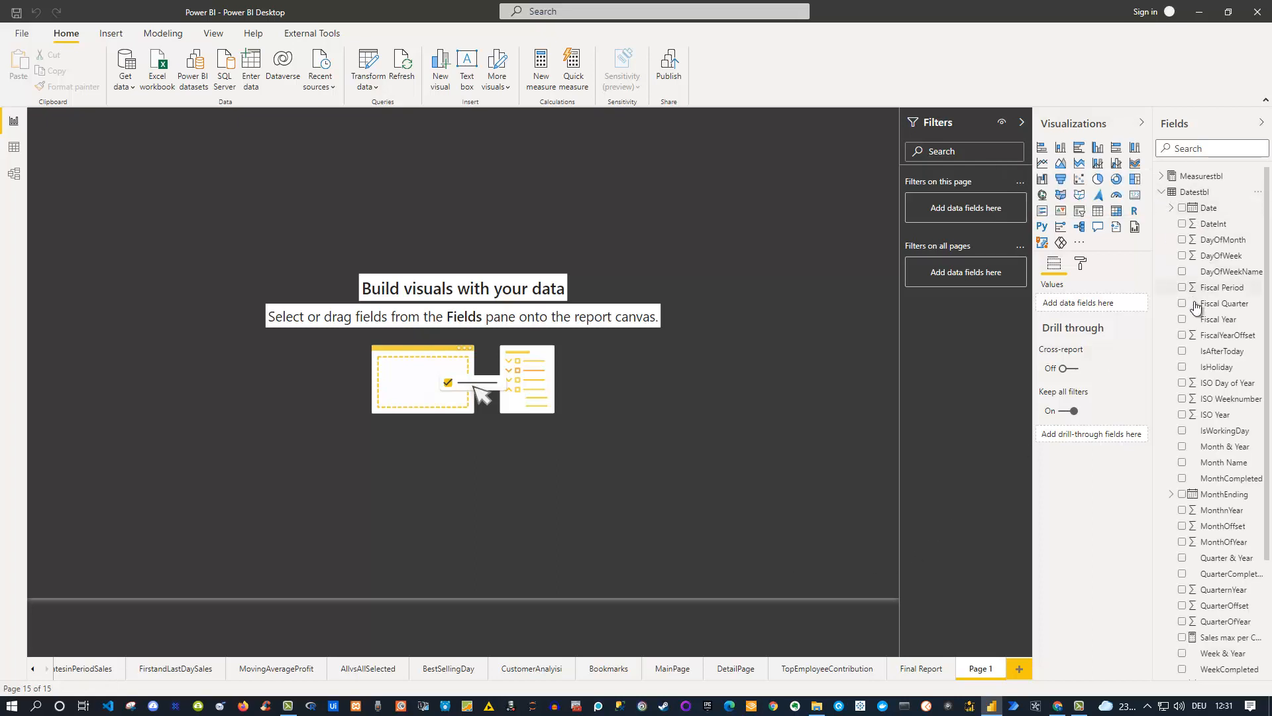
{"action": "scroll", "coordinate": [1196, 307], "scroll_direction": "down", "scroll_amount": 5}
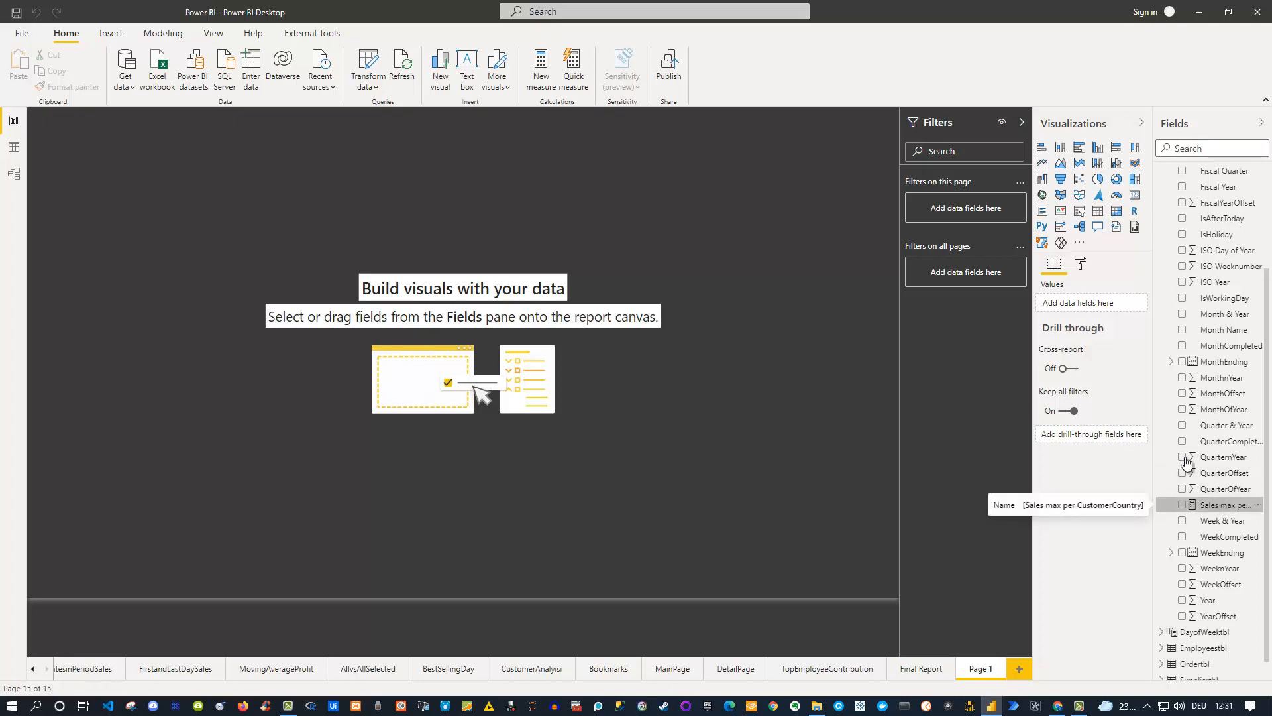
{"action": "left_click", "coordinate": [1221, 506]}
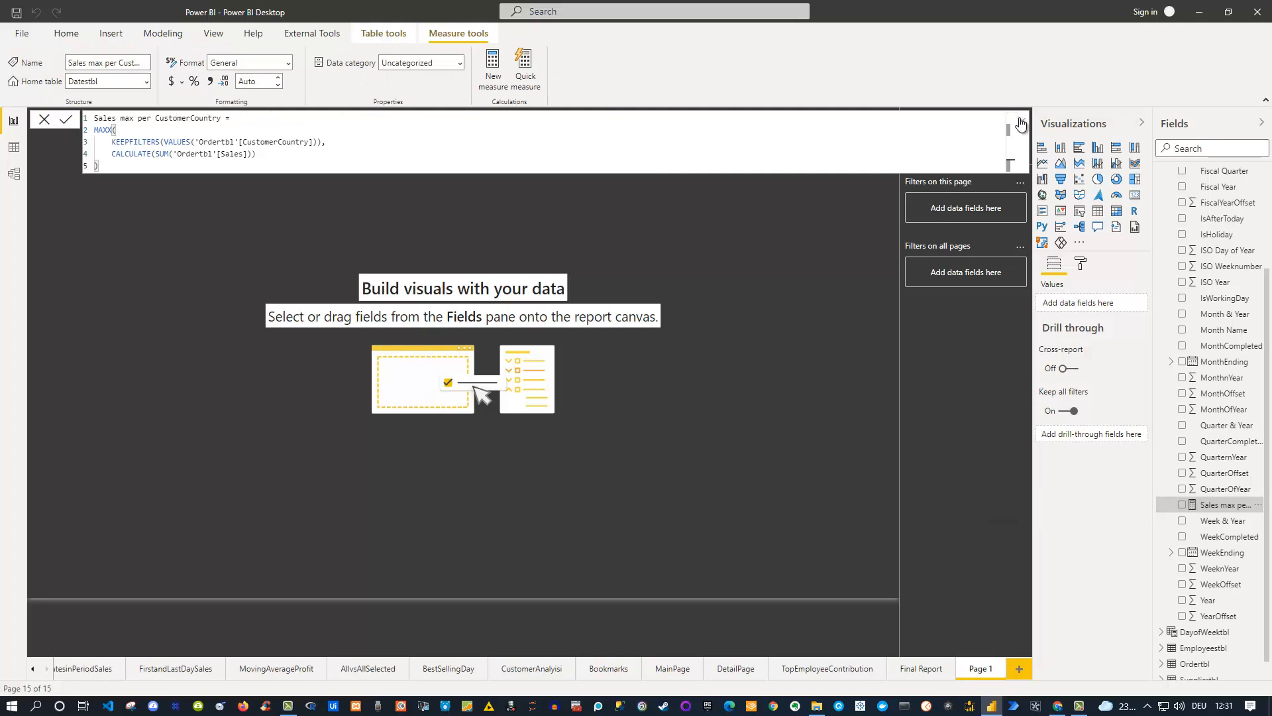
{"action": "left_click", "coordinate": [1021, 121]}
{"action": "left_click", "coordinate": [1021, 120]}
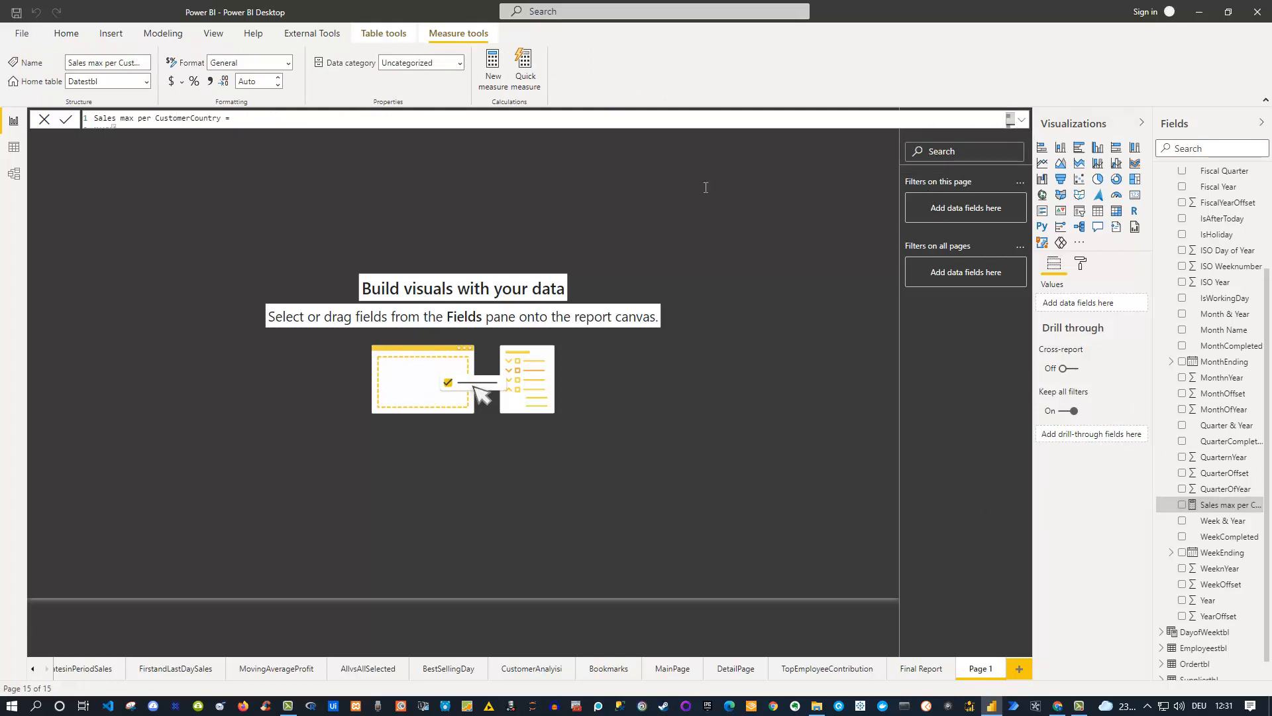
{"action": "scroll", "coordinate": [437, 154], "scroll_direction": "up", "scroll_amount": 3, "text": "ctrl"}
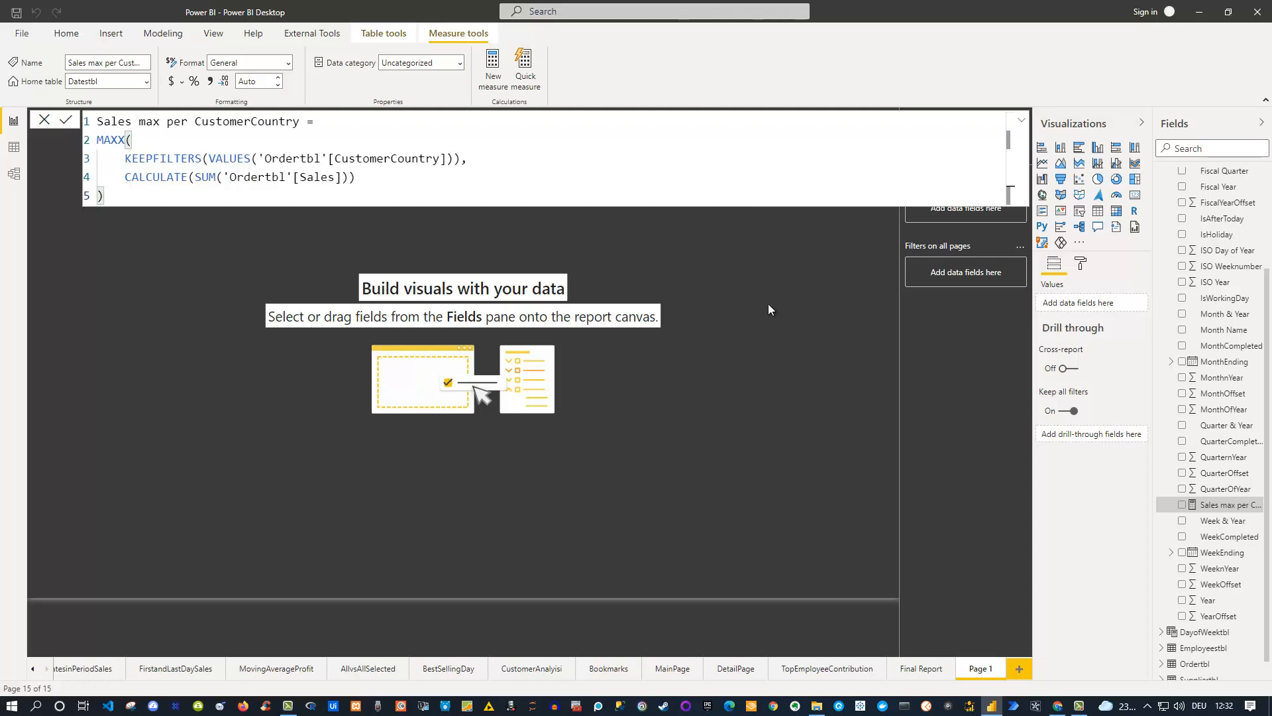
- Plot the Sales max per CustomerCountry measure as a column chart on the page and inspect its bar value
{"action": "left_click", "coordinate": [1182, 506]}
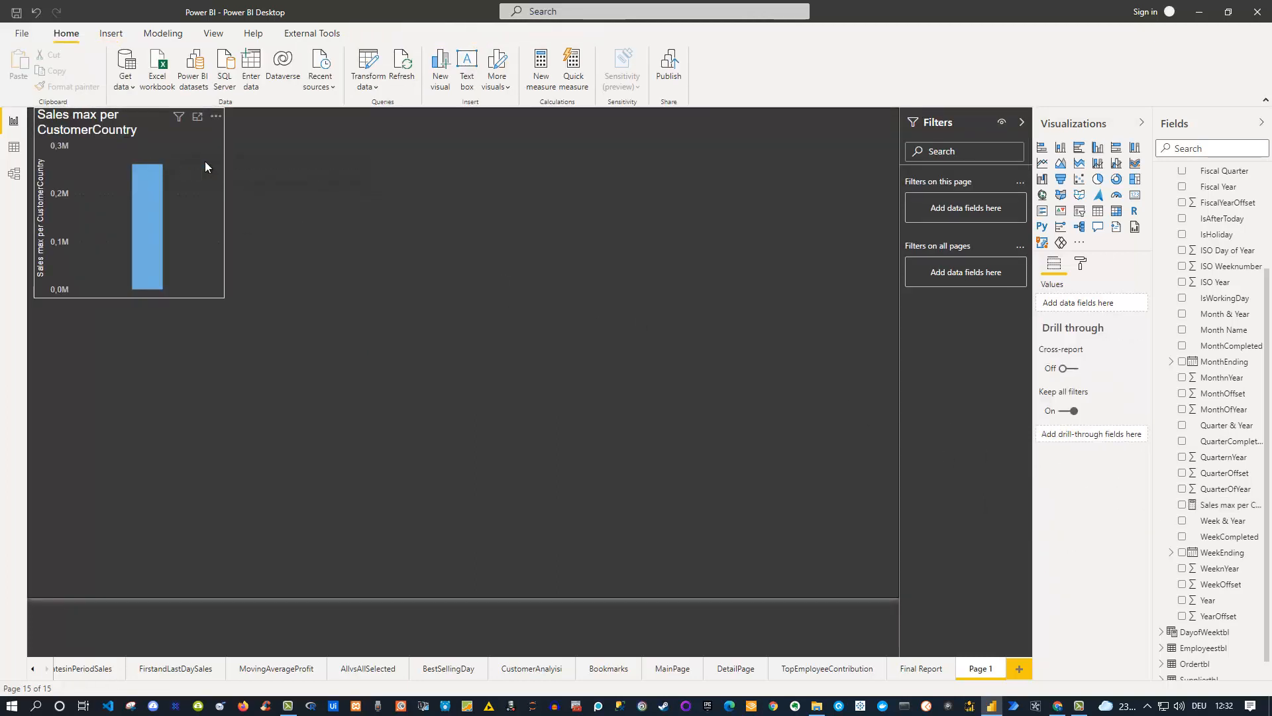
{"action": "mouse_move", "coordinate": [153, 197]}
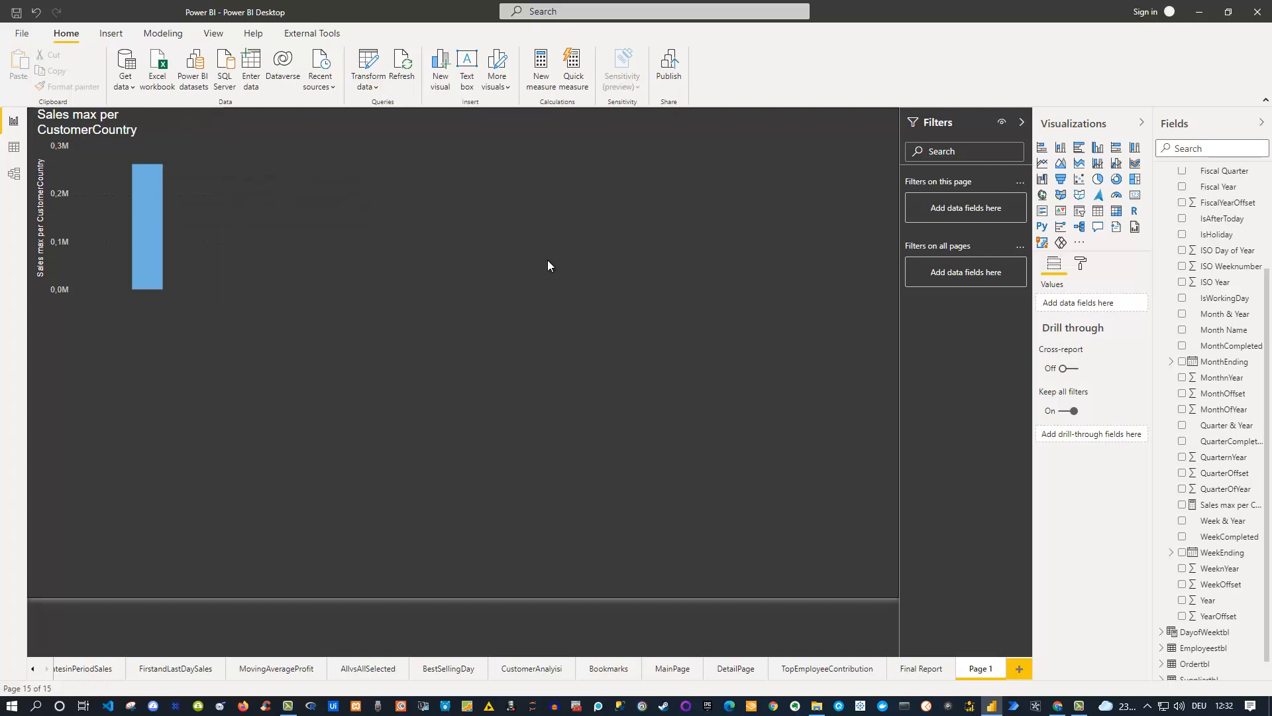
- Add an enlarged table visual below the chart that lists CustomerCountry and Sales from Ordertbl
{"action": "scroll", "coordinate": [1186, 378], "scroll_direction": "up", "scroll_amount": 3}
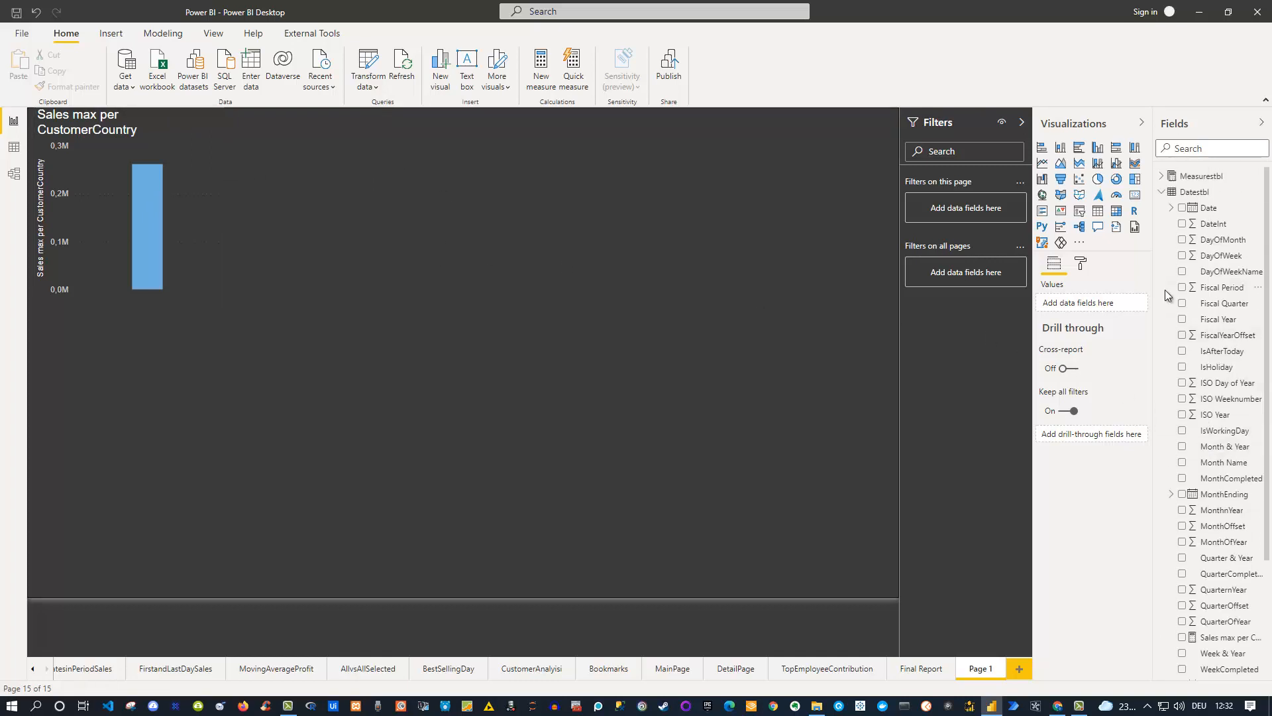
{"action": "left_click", "coordinate": [1163, 193]}
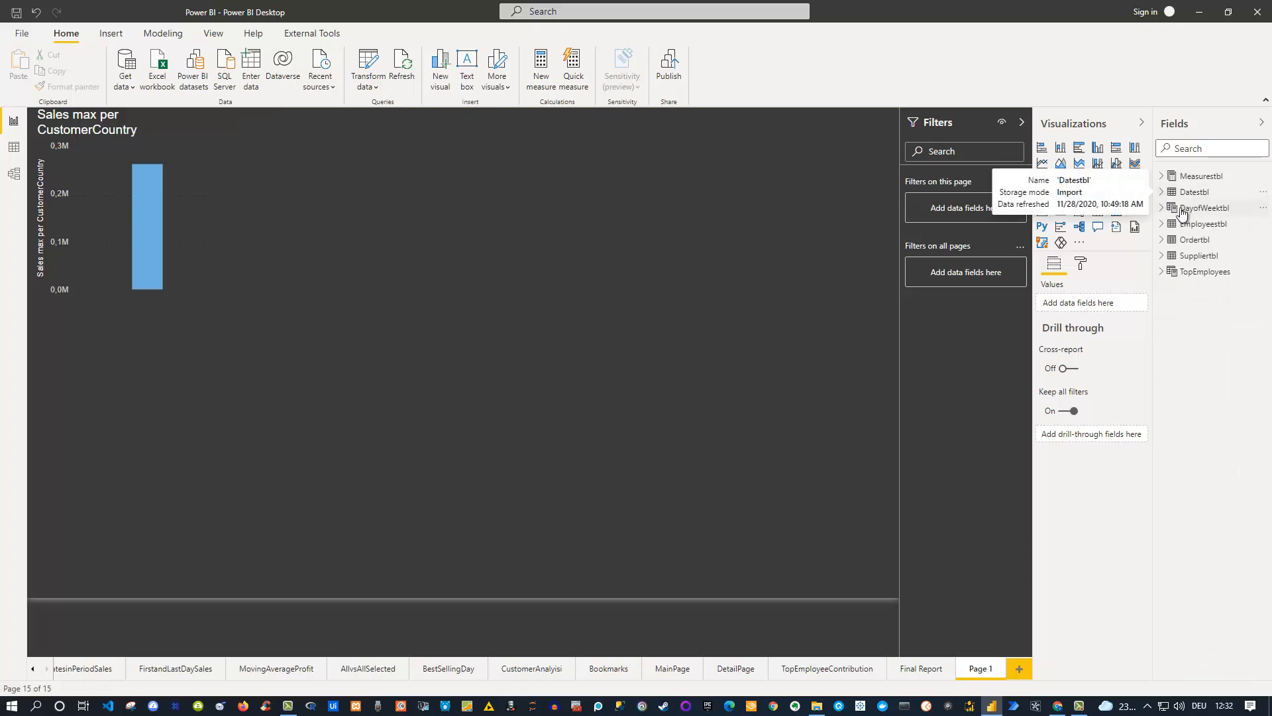
{"action": "left_click", "coordinate": [1164, 241]}
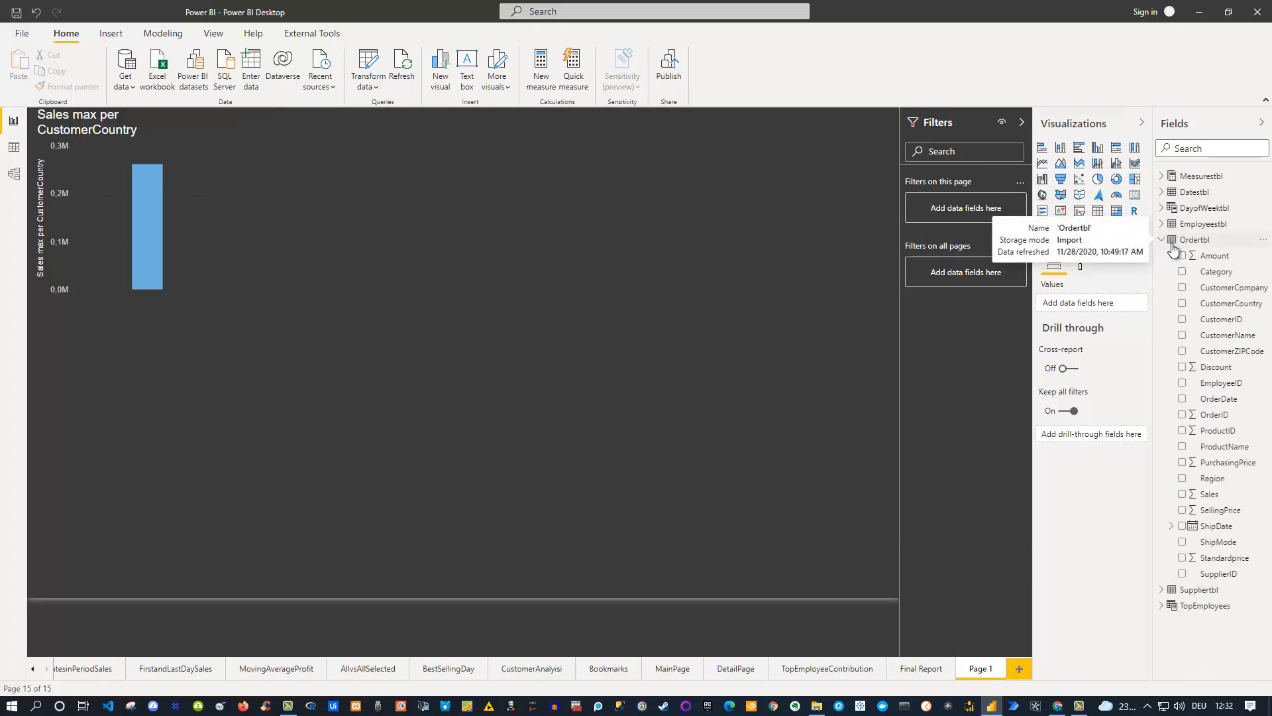
{"action": "left_click", "coordinate": [1183, 305]}
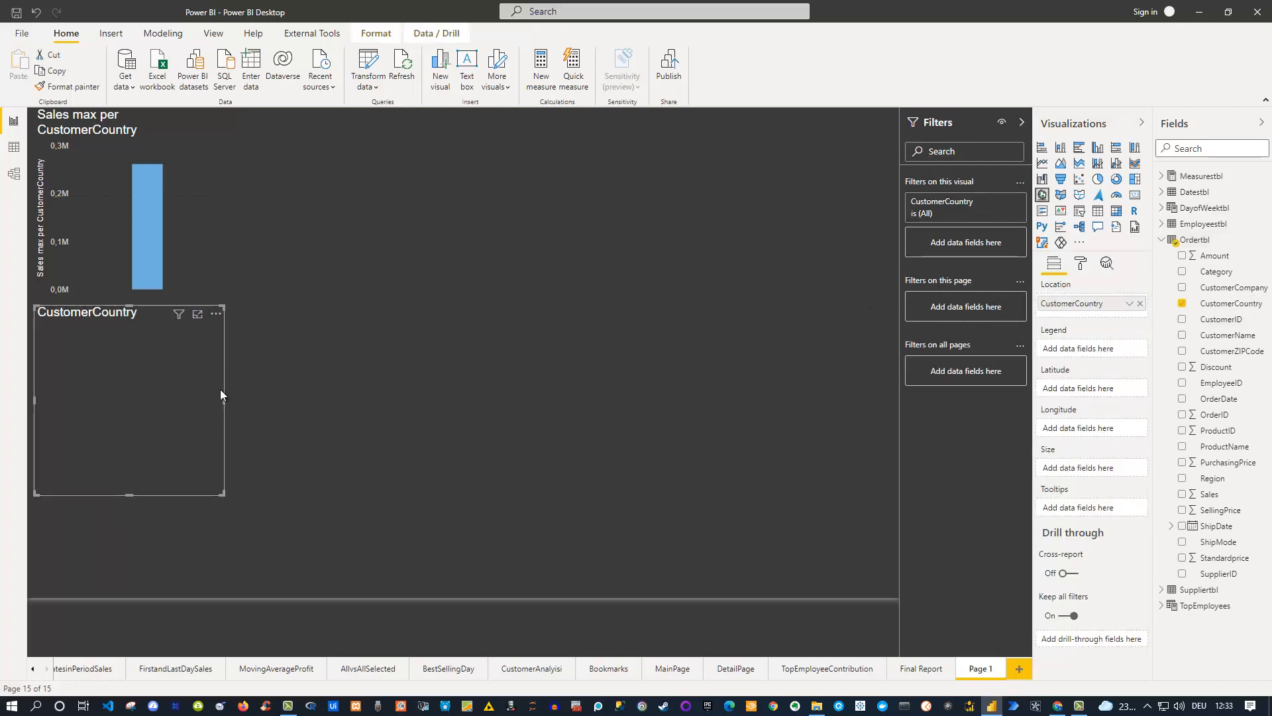
{"action": "left_click_drag", "start_coordinate": [228, 498], "coordinate": [352, 562]}
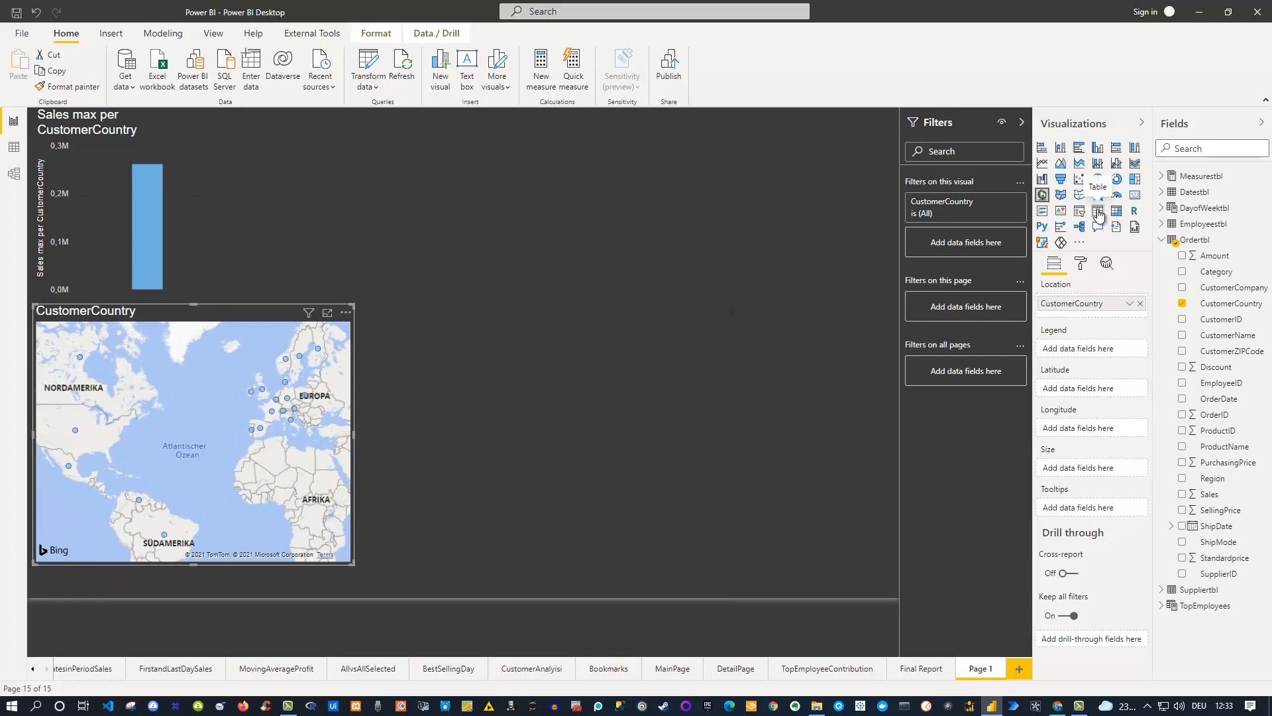
{"action": "left_click", "coordinate": [1098, 212]}
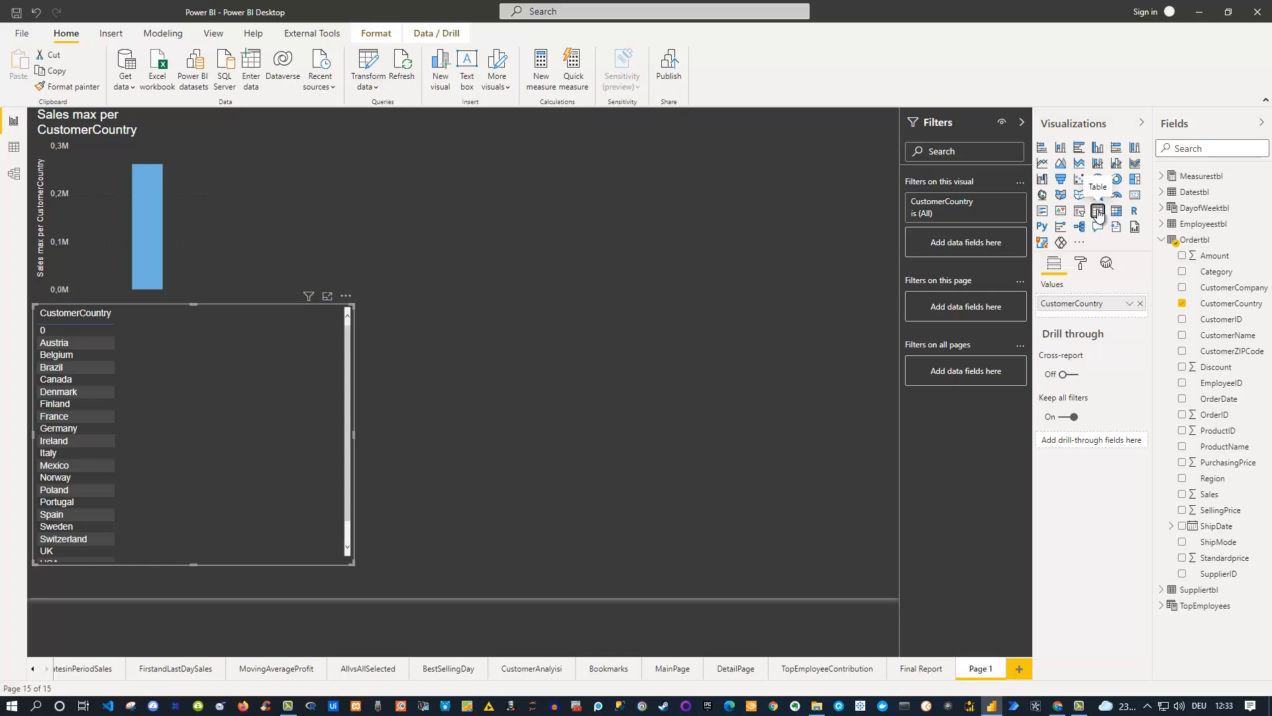
{"action": "left_click", "coordinate": [1183, 495]}
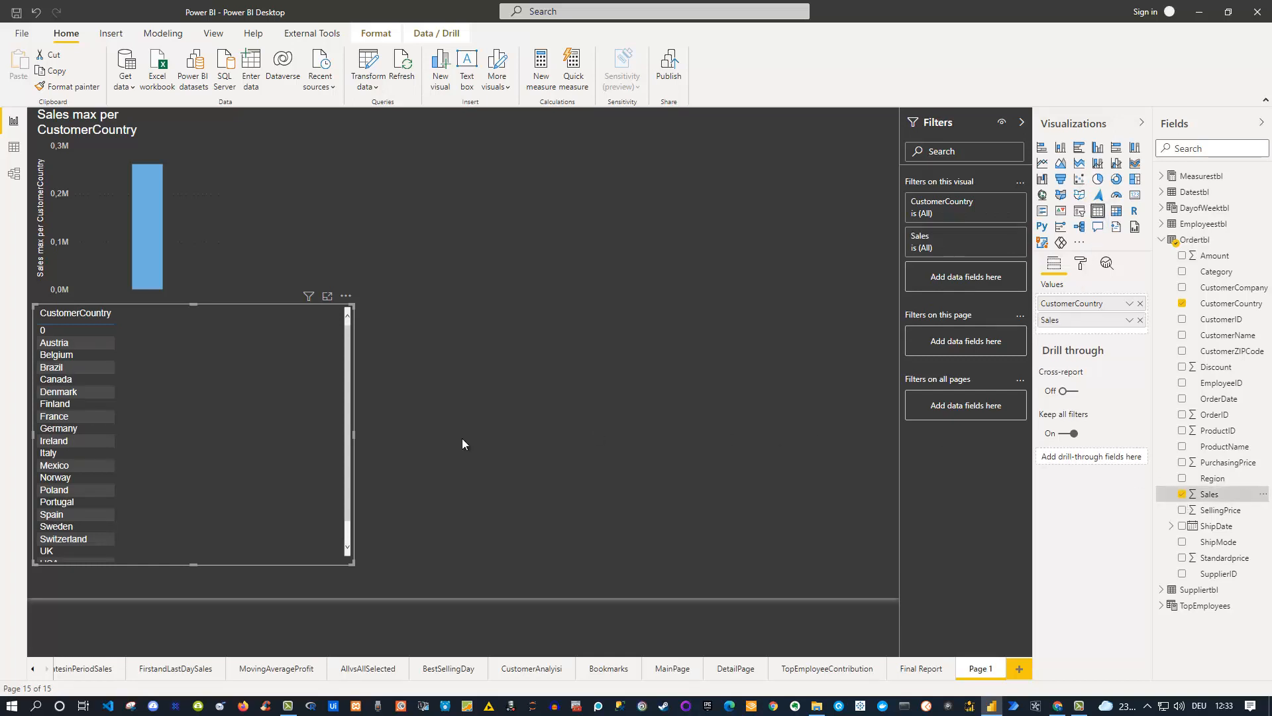
- Set the text size of the country sales table's values to 15 pt
{"action": "left_click", "coordinate": [1081, 265]}
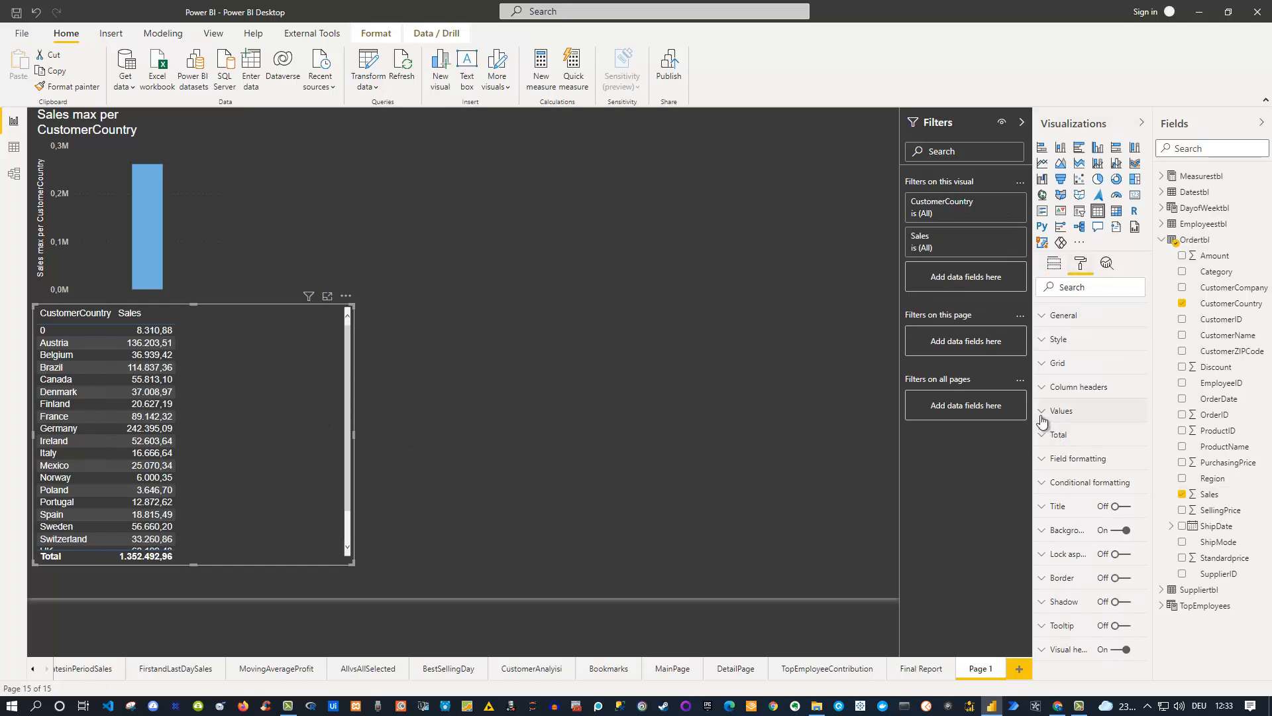
{"action": "left_click", "coordinate": [1042, 412]}
{"action": "scroll", "coordinate": [1092, 603], "scroll_direction": "down", "scroll_amount": 3}
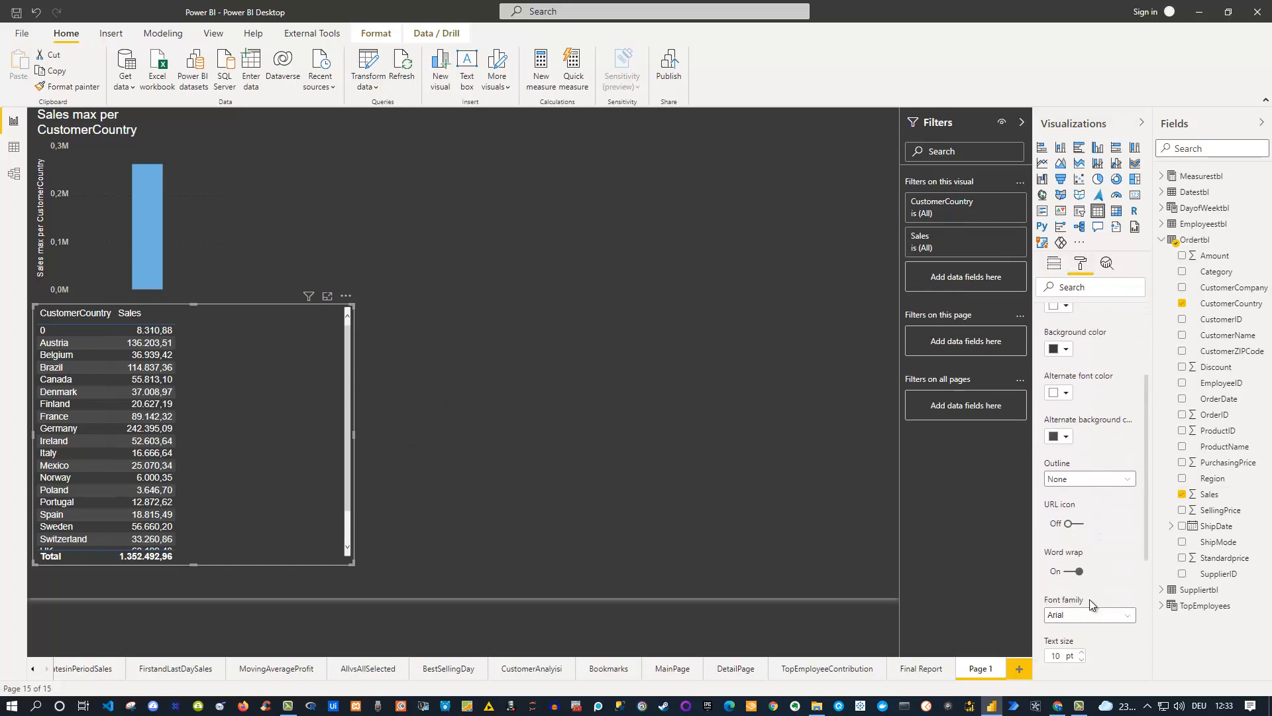
{"action": "scroll", "coordinate": [1092, 604], "scroll_direction": "down", "scroll_amount": 2}
{"action": "left_click_drag", "start_coordinate": [1062, 536], "coordinate": [1047, 537]}
{"action": "type", "text": "1"}
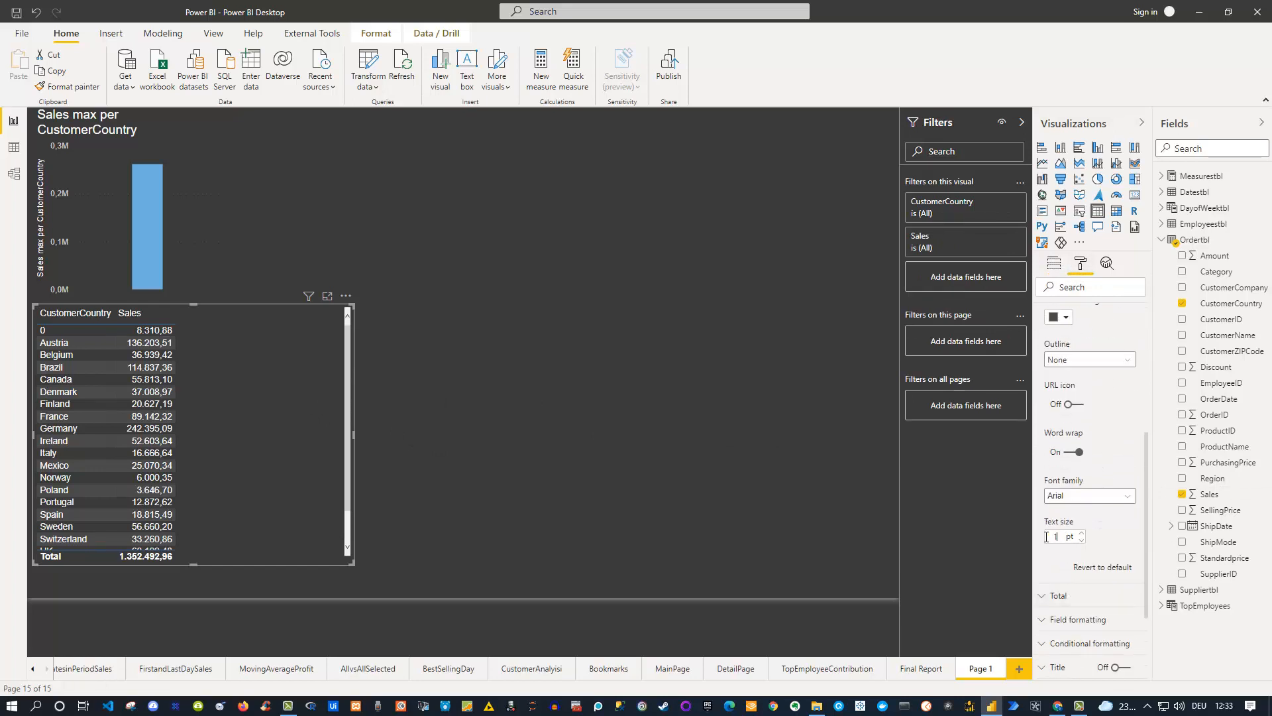
{"action": "type", "text": "5"}
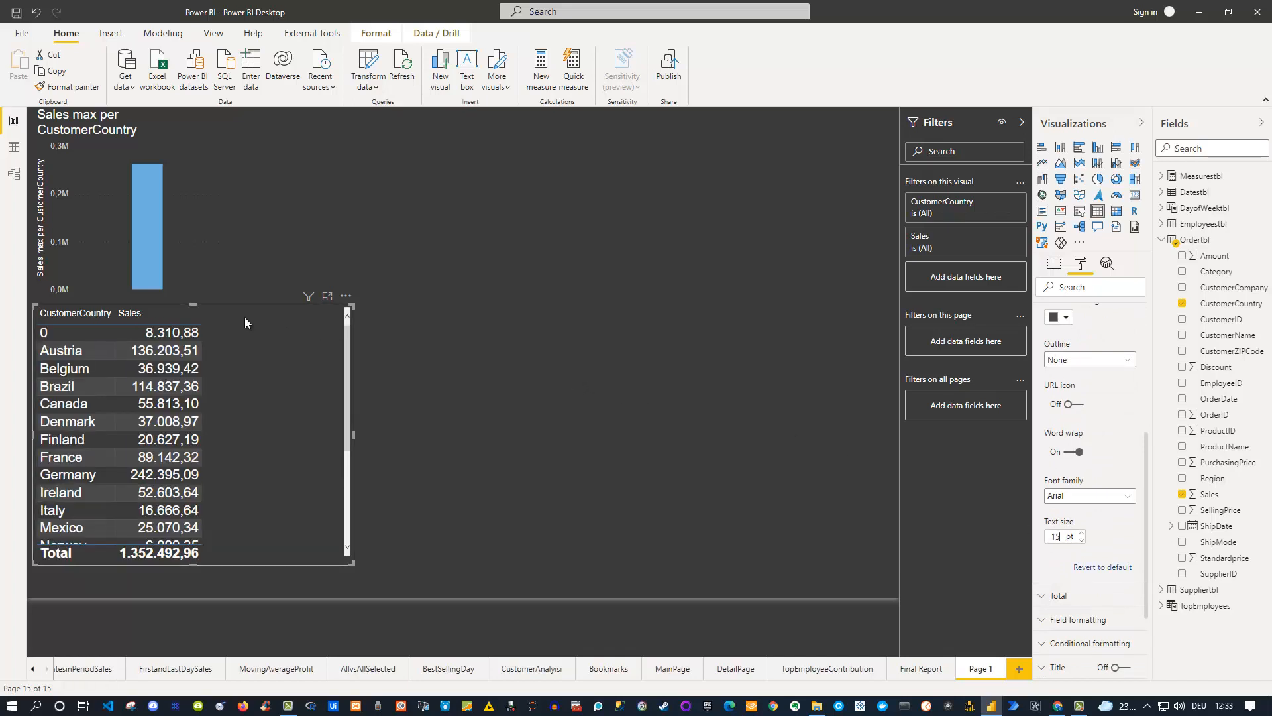
- Sort the country sales table by Sales in descending order
{"action": "left_click", "coordinate": [121, 319]}
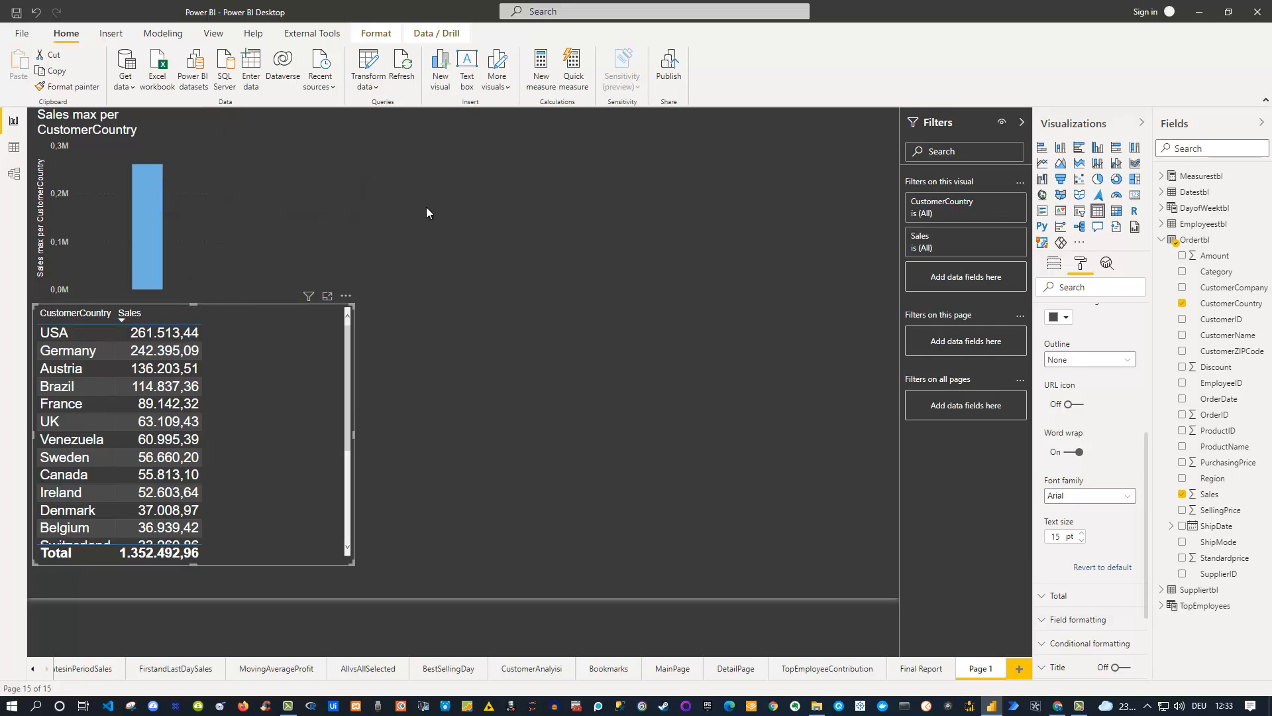
{"action": "left_click", "coordinate": [482, 197]}
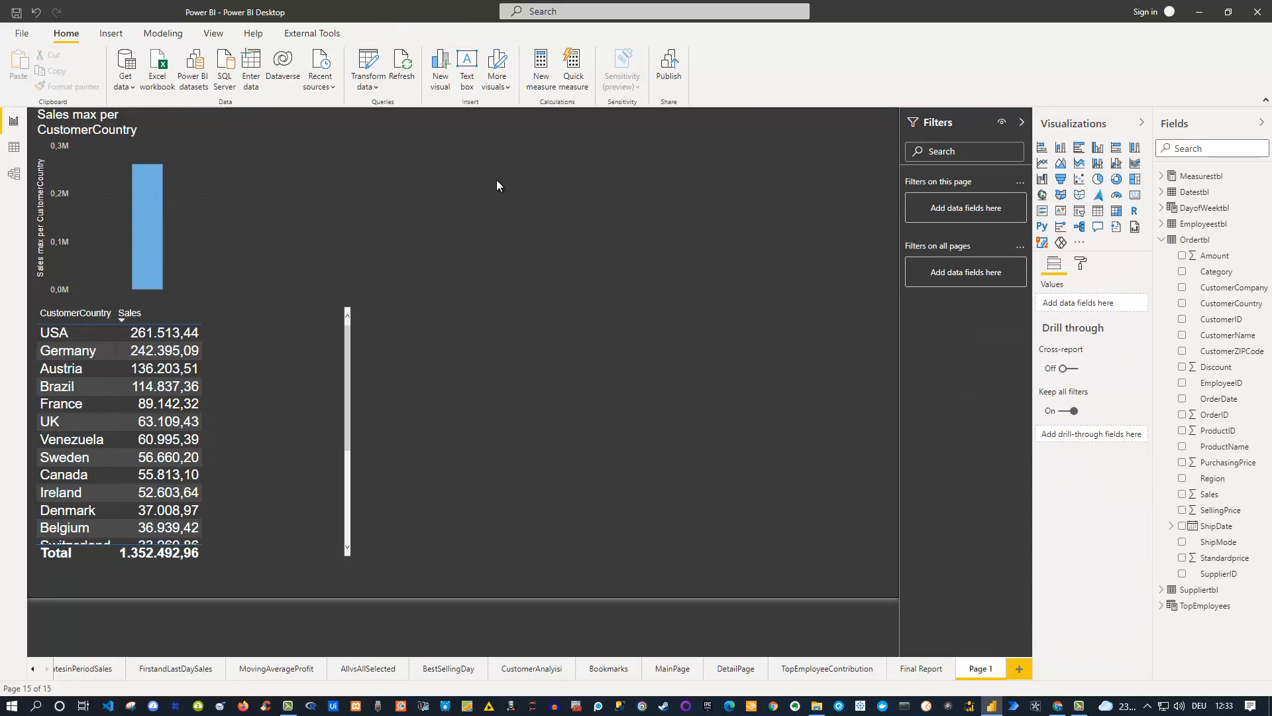
- Set up a Difference from filtered value quick measure with Sum of Sales from Ordertbl as base value, producing blanks in the output
{"action": "left_click", "coordinate": [581, 69]}
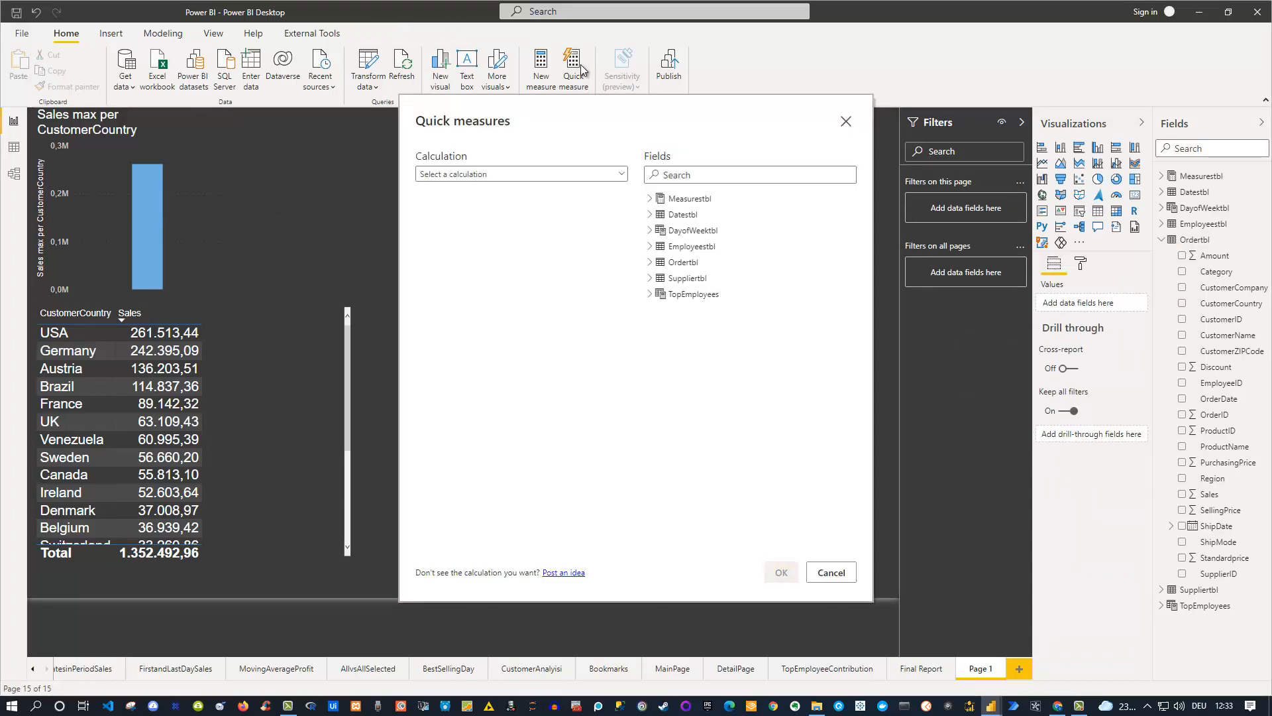
{"action": "left_click", "coordinate": [592, 173]}
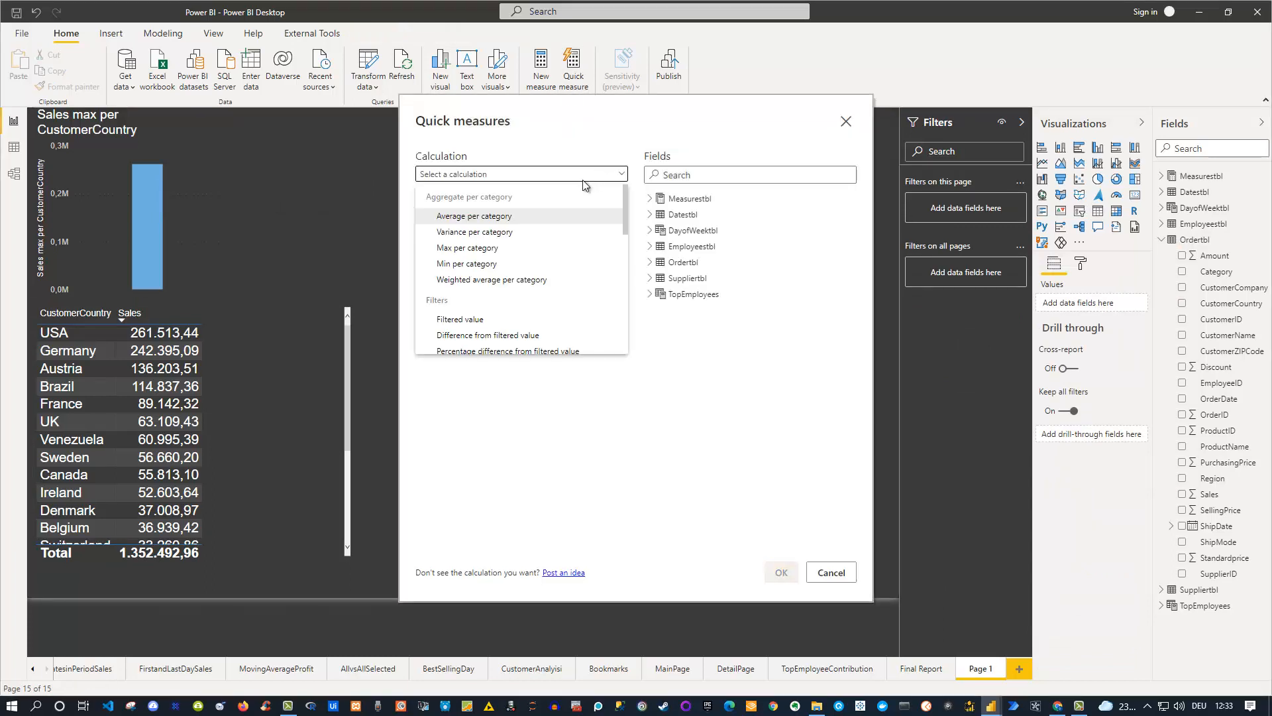
{"action": "scroll", "coordinate": [504, 245], "scroll_direction": "down", "scroll_amount": 2}
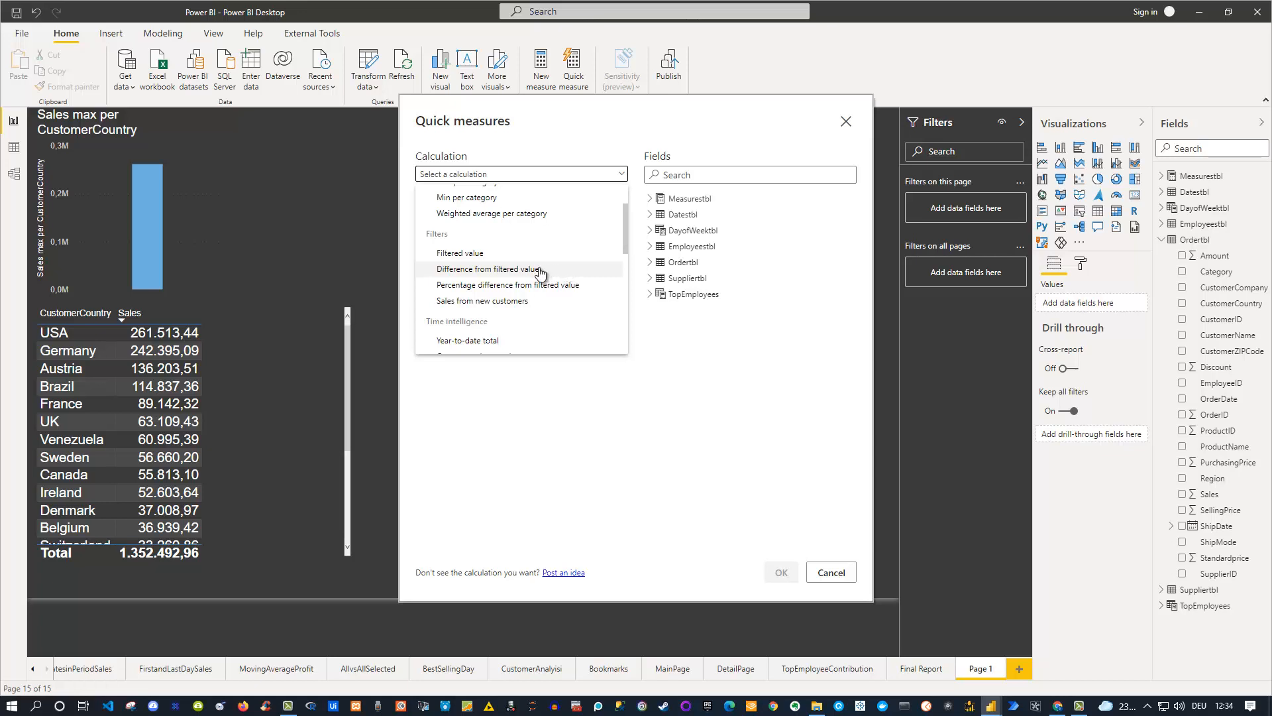
{"action": "left_click", "coordinate": [539, 269]}
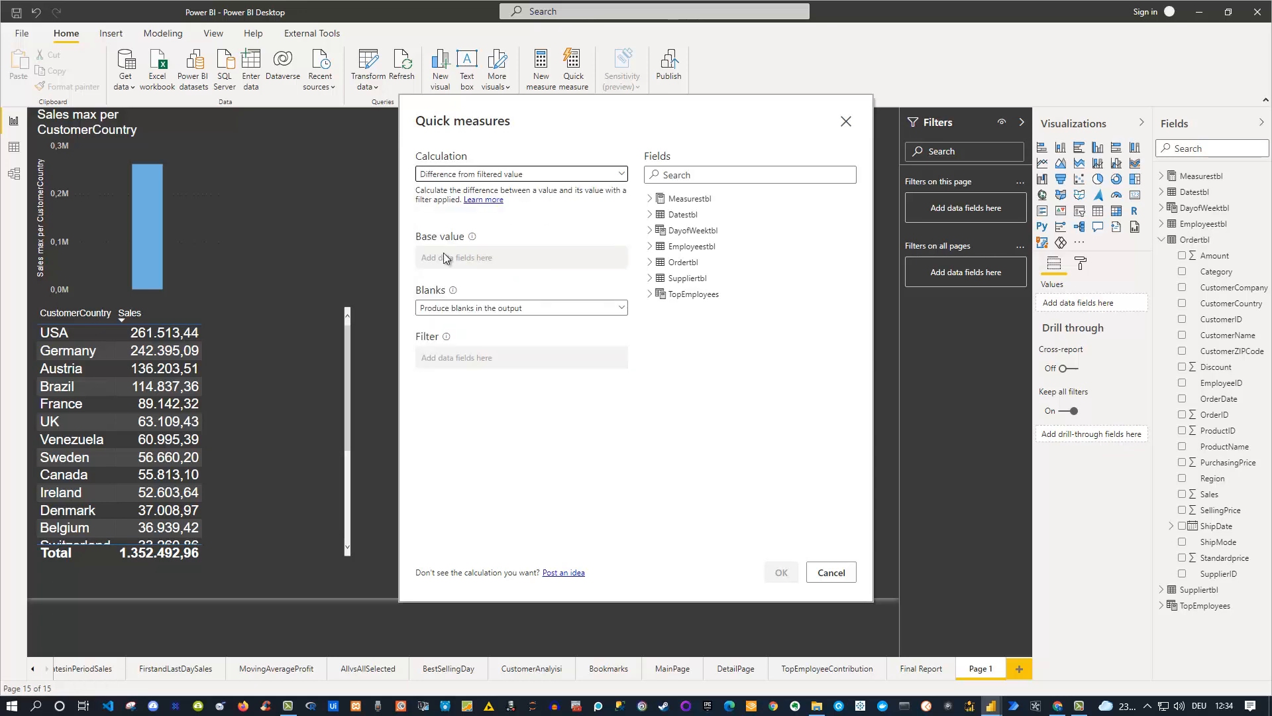
{"action": "left_click", "coordinate": [669, 262]}
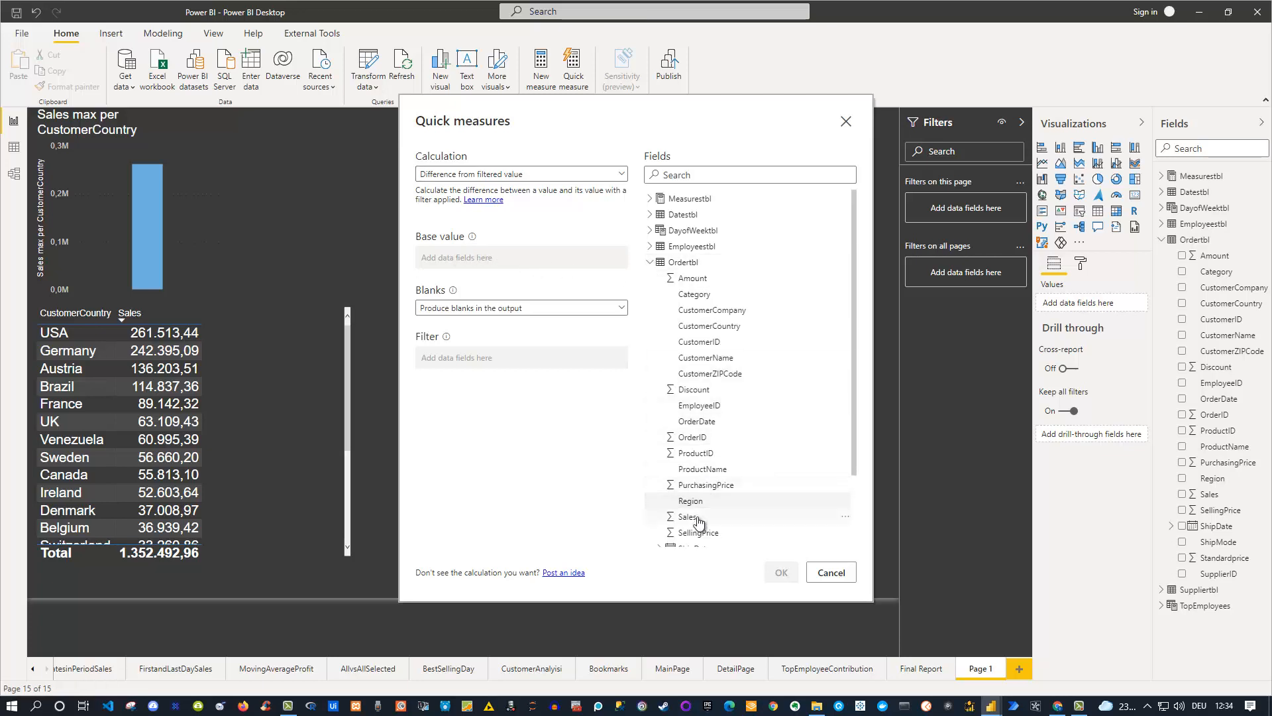
{"action": "left_click_drag", "start_coordinate": [722, 517], "coordinate": [479, 262]}
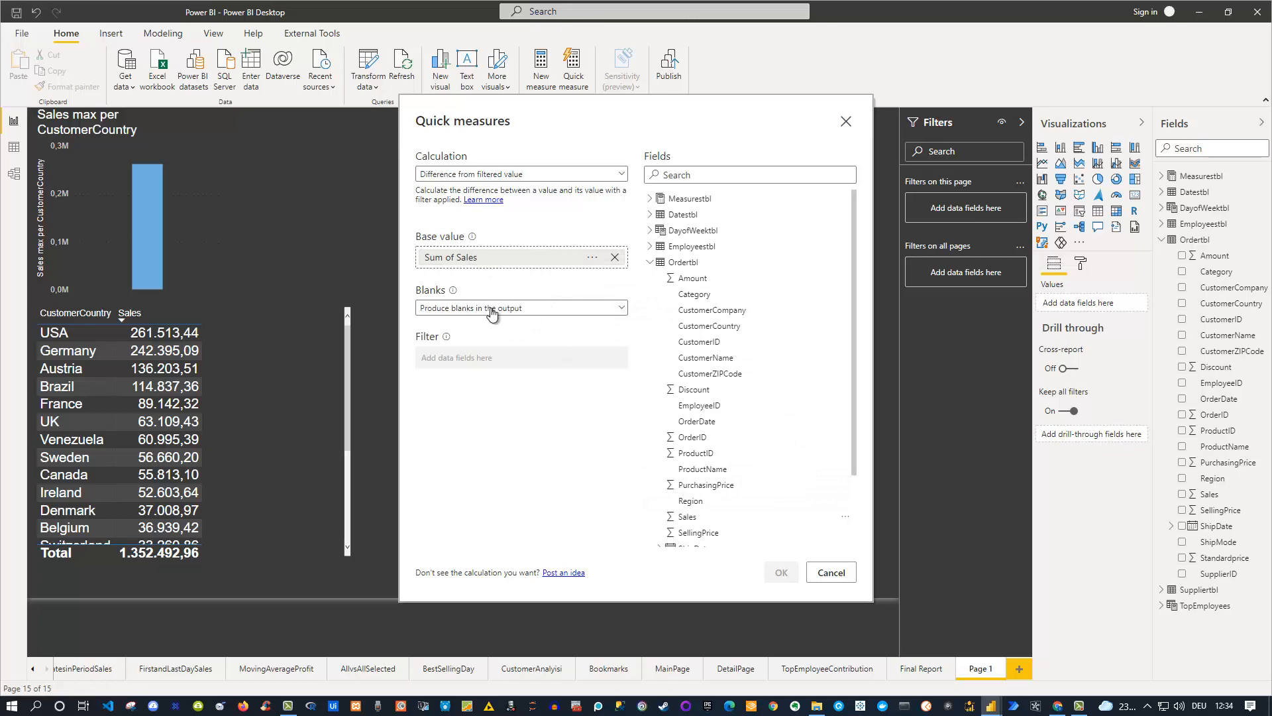
{"action": "left_click", "coordinate": [516, 315]}
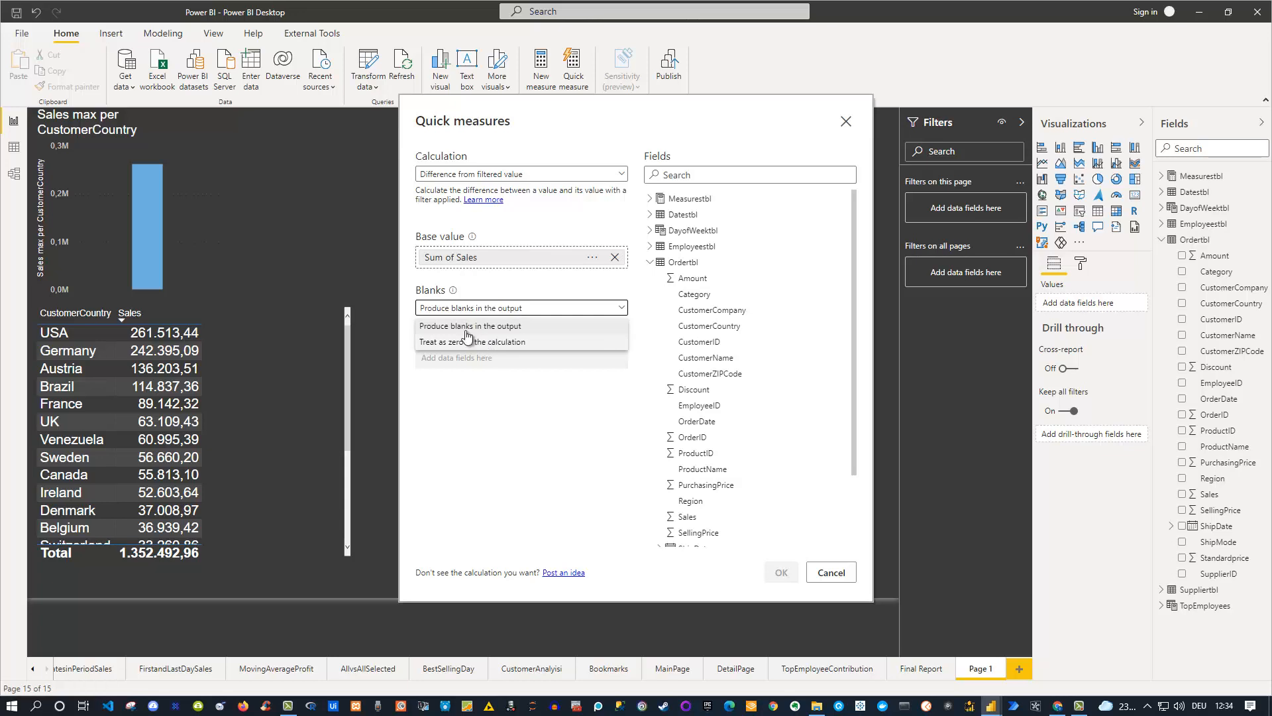
{"action": "left_click", "coordinate": [511, 294]}
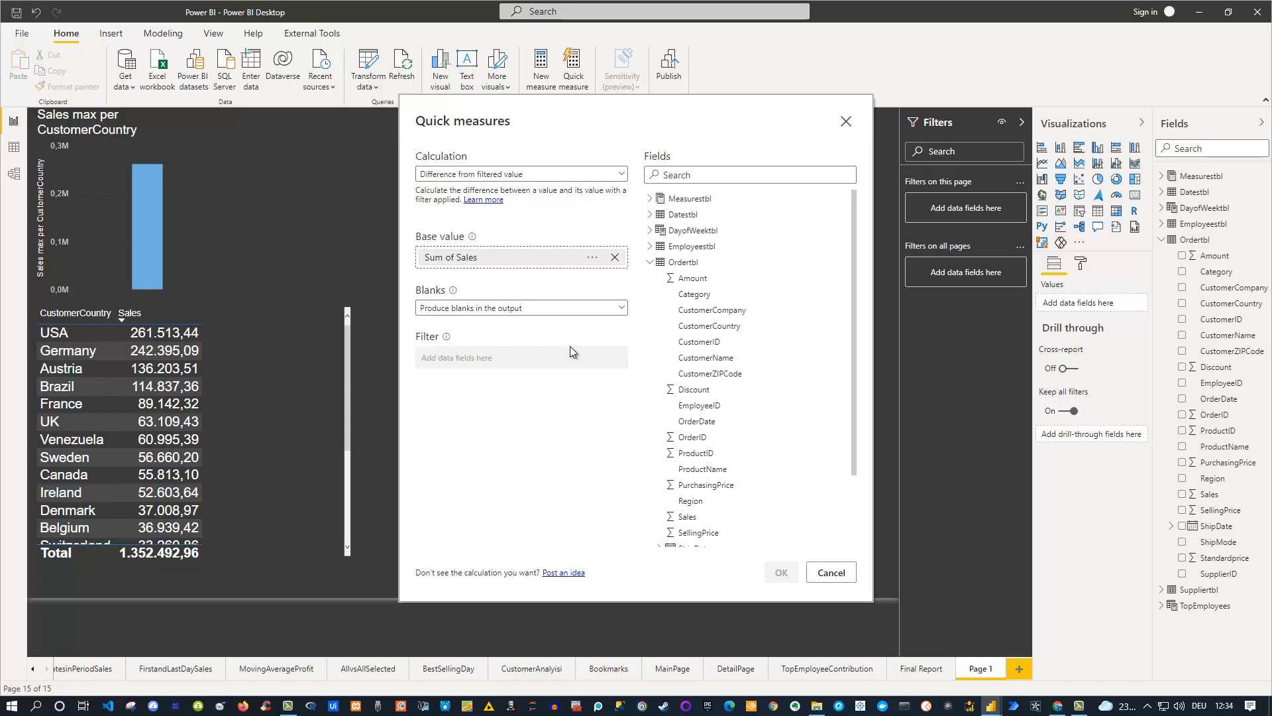
- Filter the quick measure on the Cheese value of Category and create it
{"action": "left_click_drag", "start_coordinate": [693, 299], "coordinate": [471, 359]}
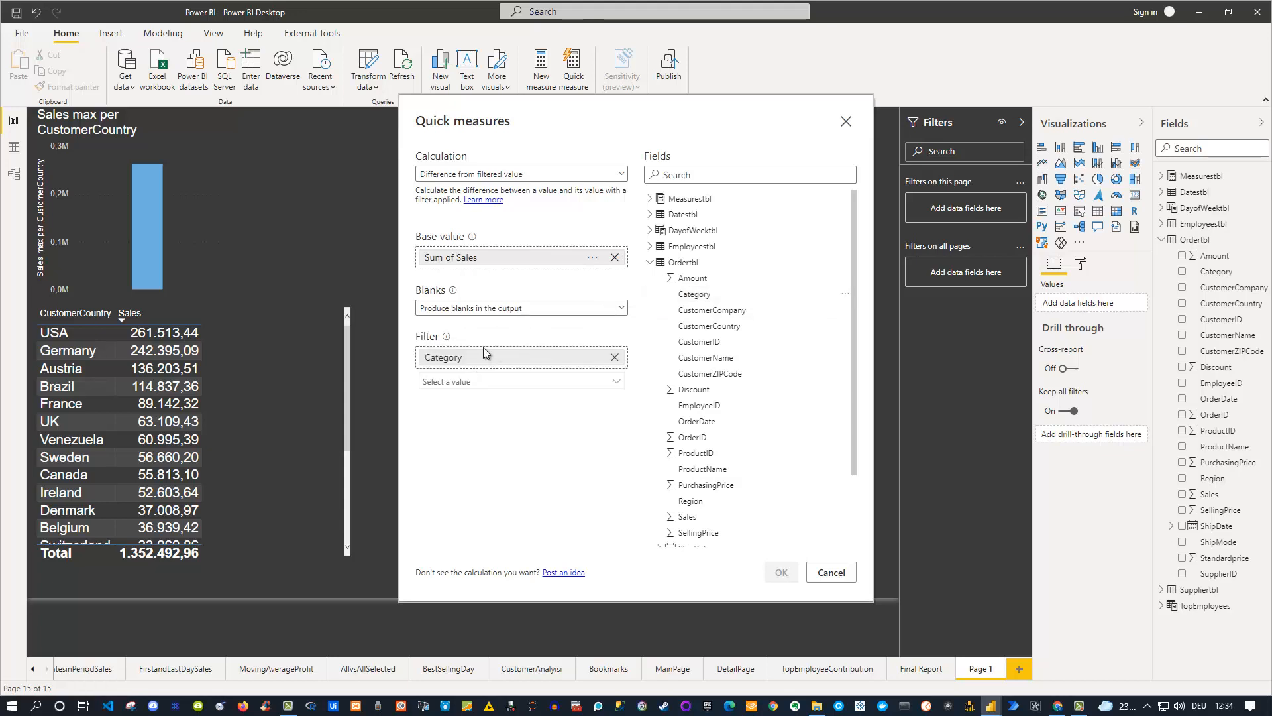
{"action": "left_click", "coordinate": [617, 381]}
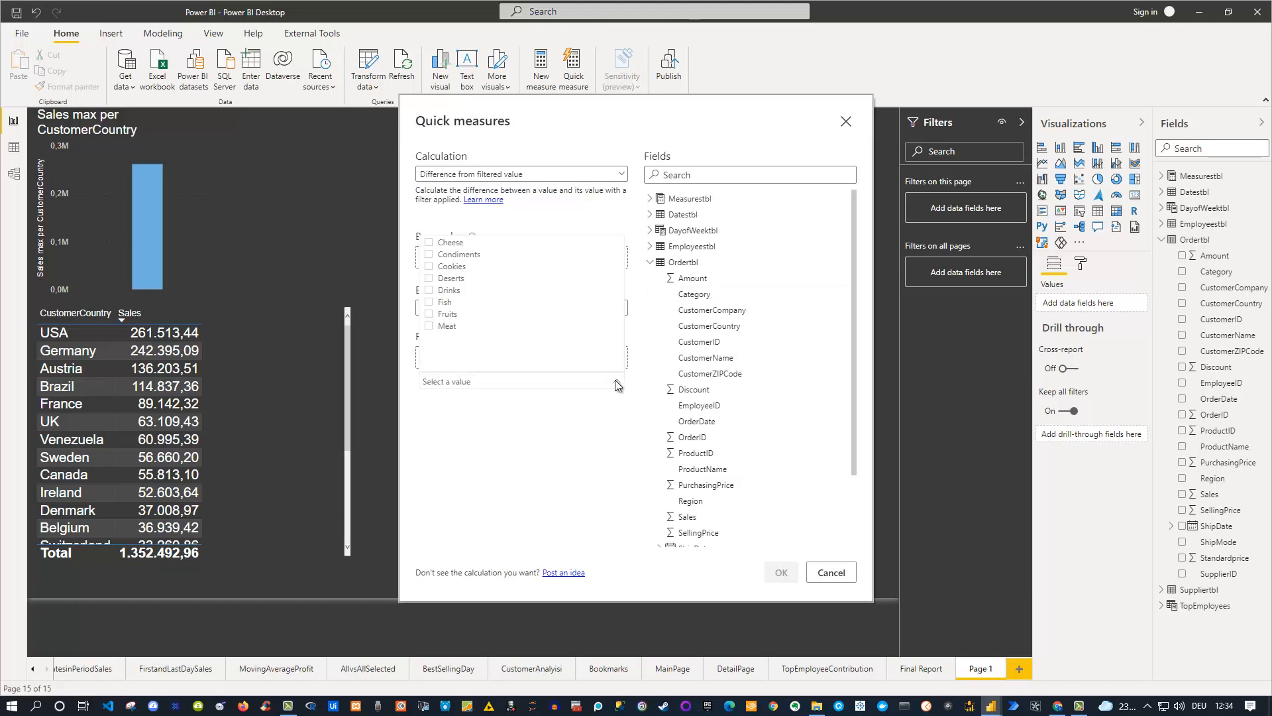
{"action": "left_click", "coordinate": [430, 244]}
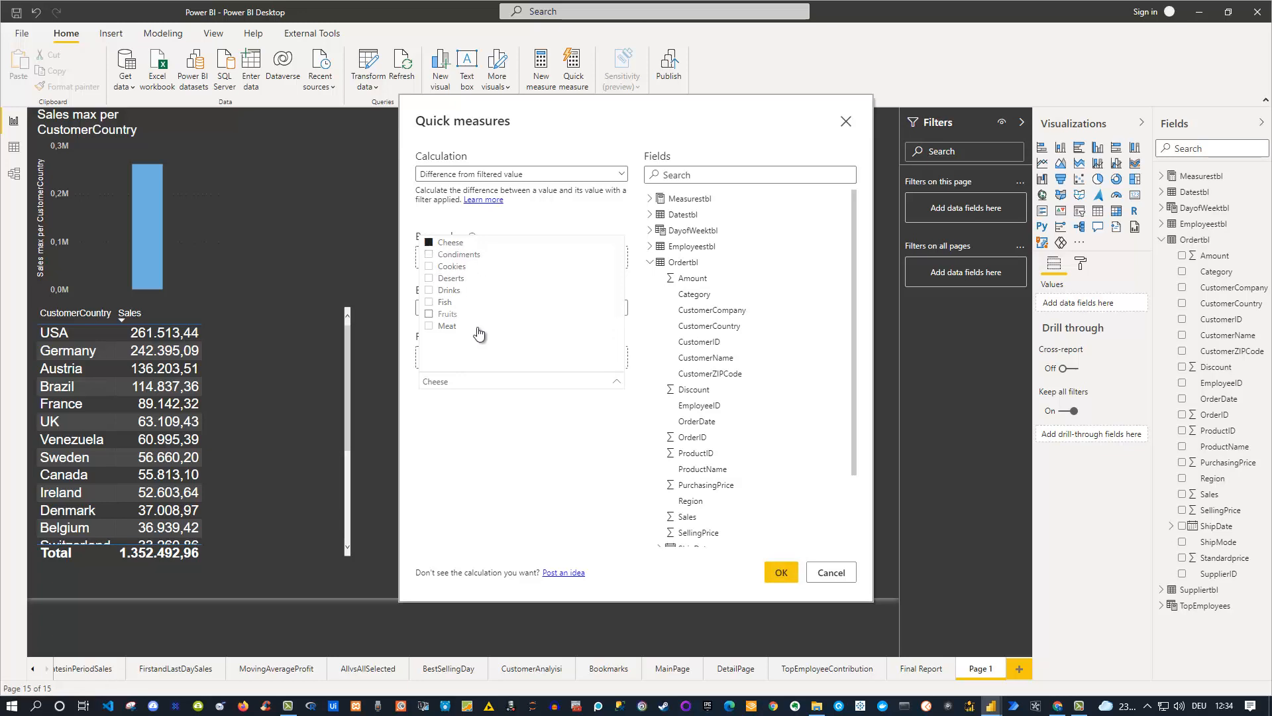
{"action": "left_click", "coordinate": [781, 572]}
{"action": "left_click", "coordinate": [780, 572]}
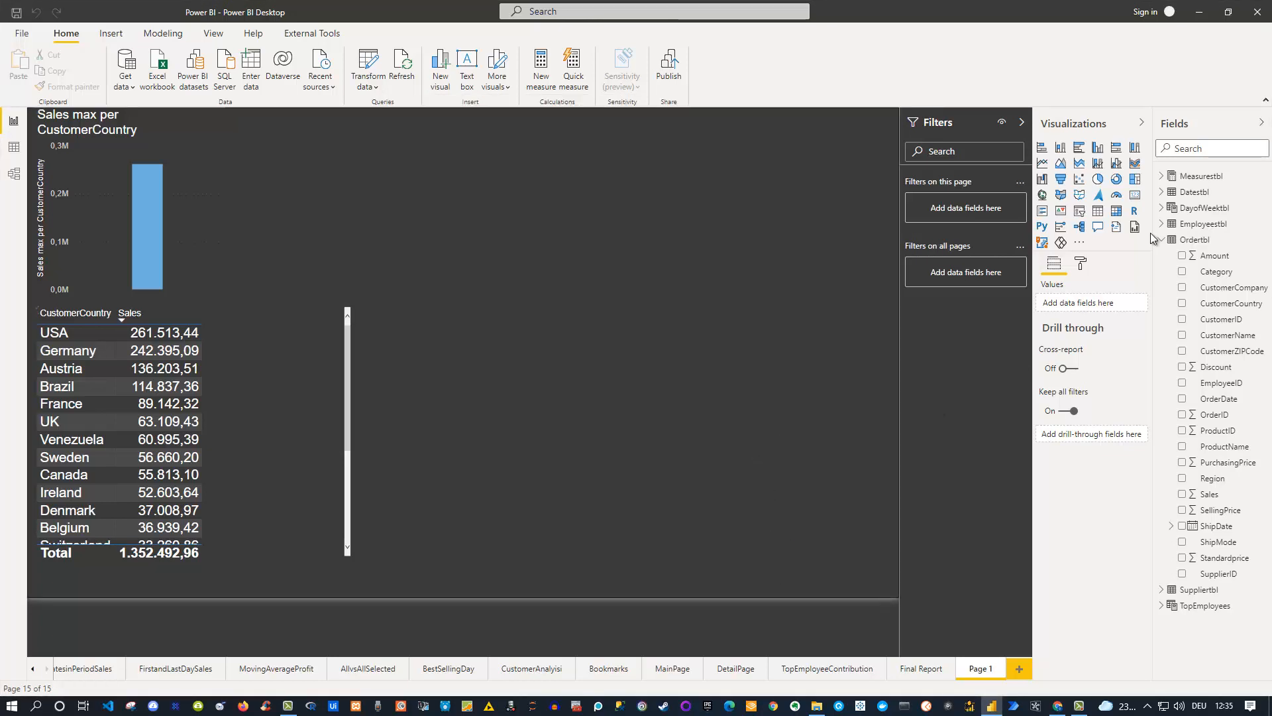
- Plot the Sales difference from Cheese measure from Datestbl as a new column chart and inspect its bar value
{"action": "left_click", "coordinate": [1162, 193]}
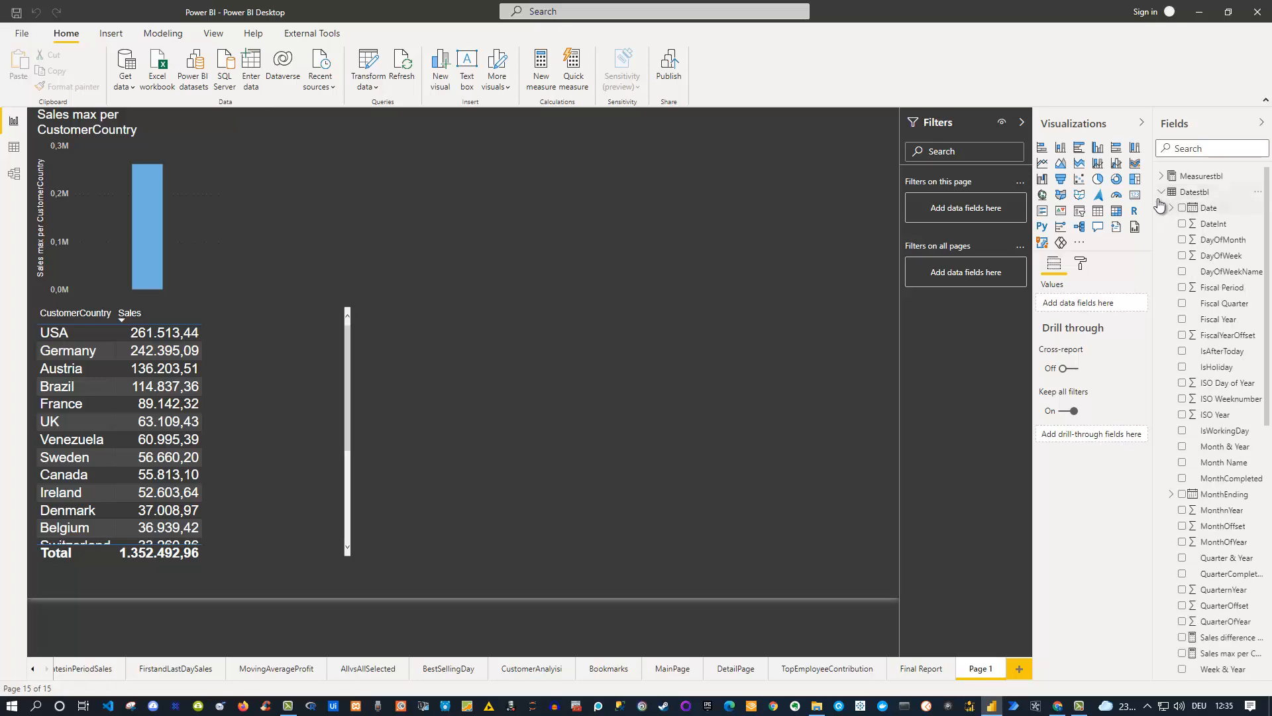
{"action": "scroll", "coordinate": [1261, 556], "scroll_direction": "down", "scroll_amount": 3}
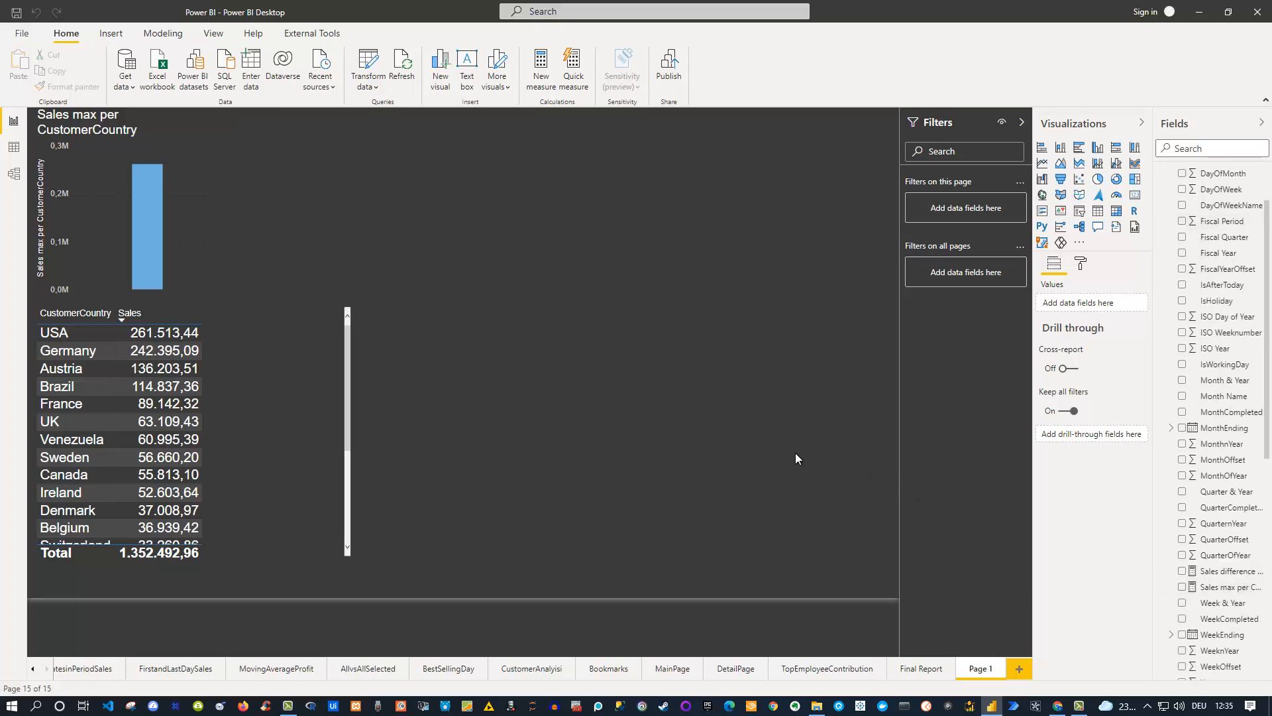
{"action": "left_click", "coordinate": [1184, 572]}
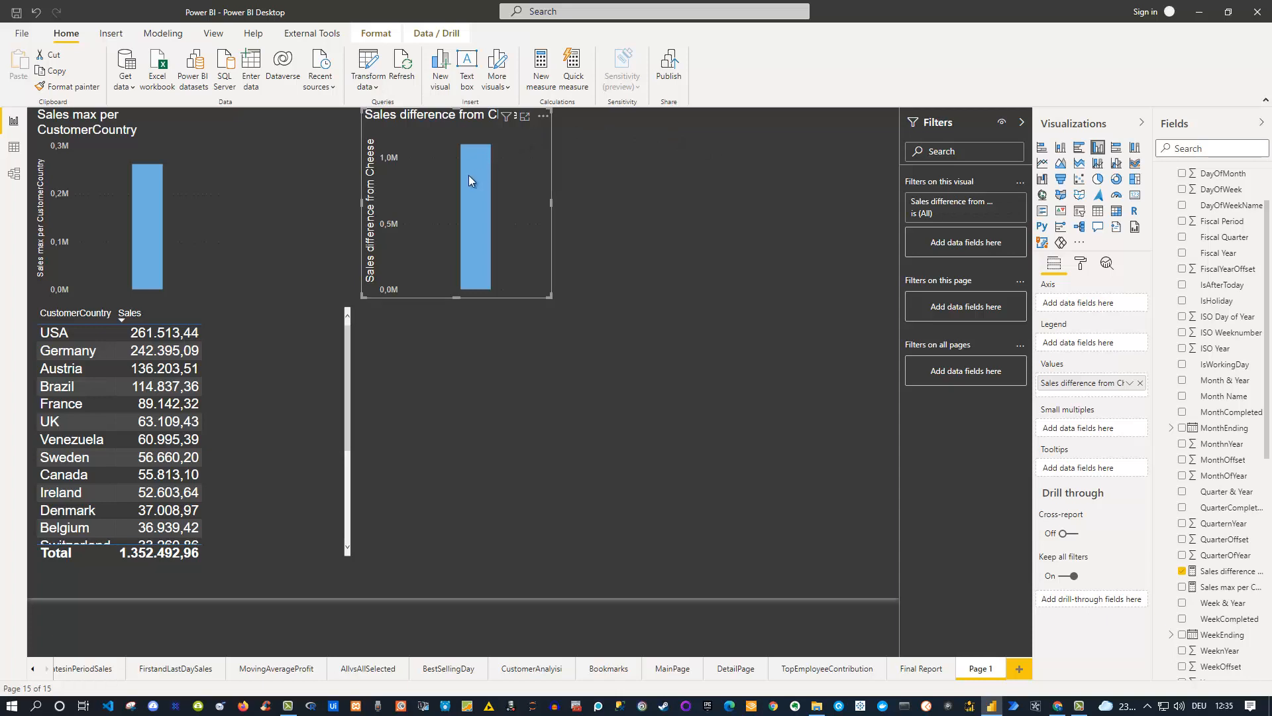
{"action": "mouse_move", "coordinate": [466, 192]}
- Break the Cheese difference chart down by Ordertbl's Category and turn it into an enlarged clustered bar chart
{"action": "scroll", "coordinate": [1239, 341], "scroll_direction": "up", "scroll_amount": 2}
{"action": "scroll", "coordinate": [1239, 341], "scroll_direction": "up", "scroll_amount": 1}
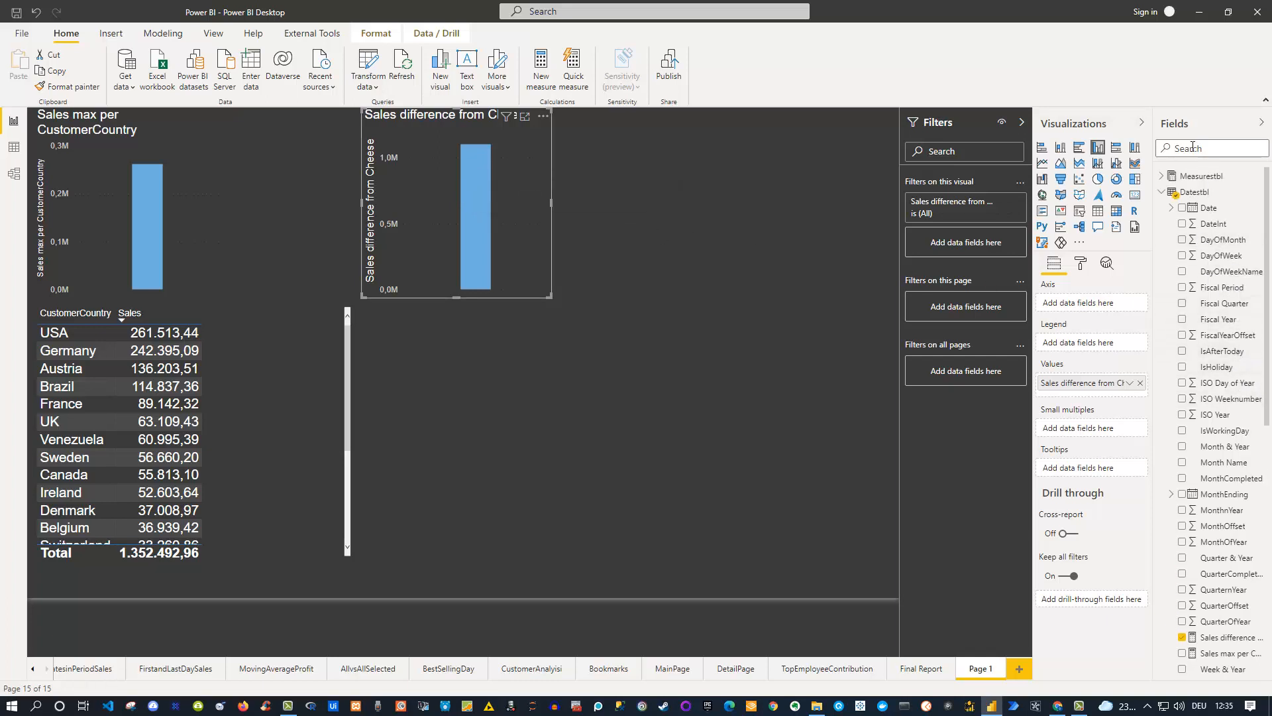
{"action": "left_click", "coordinate": [1162, 193]}
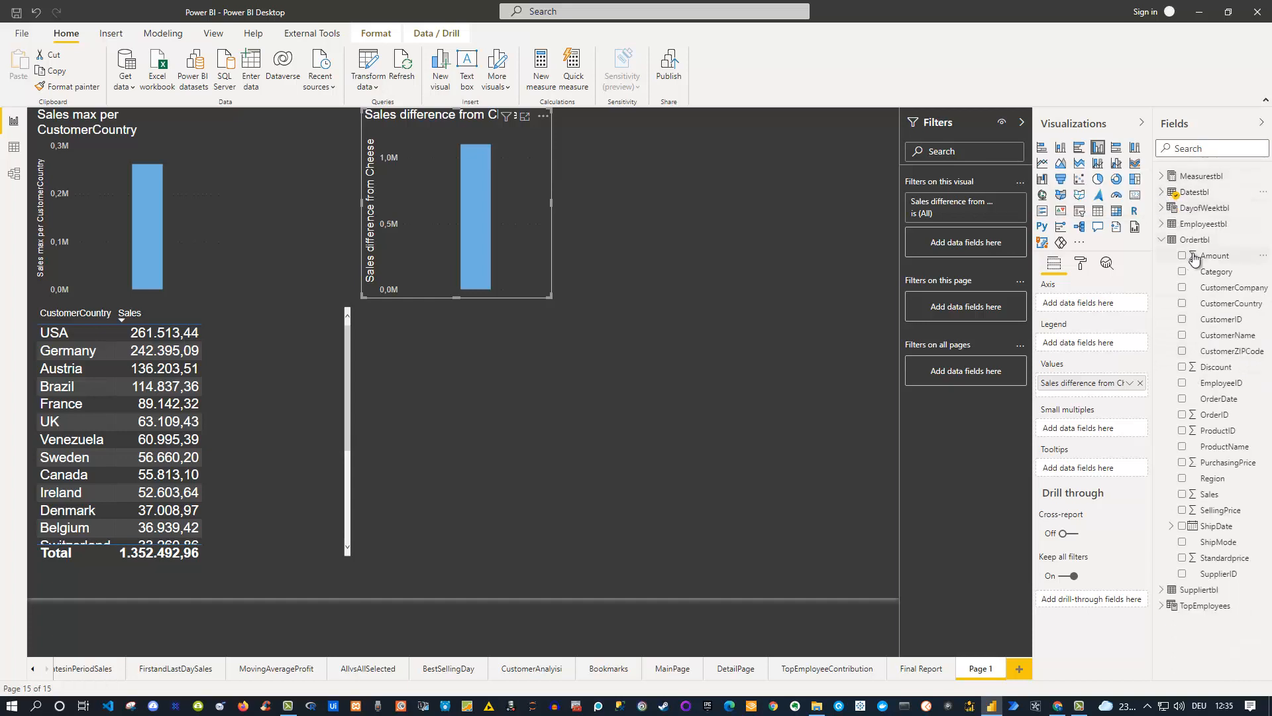
{"action": "left_click", "coordinate": [1182, 273]}
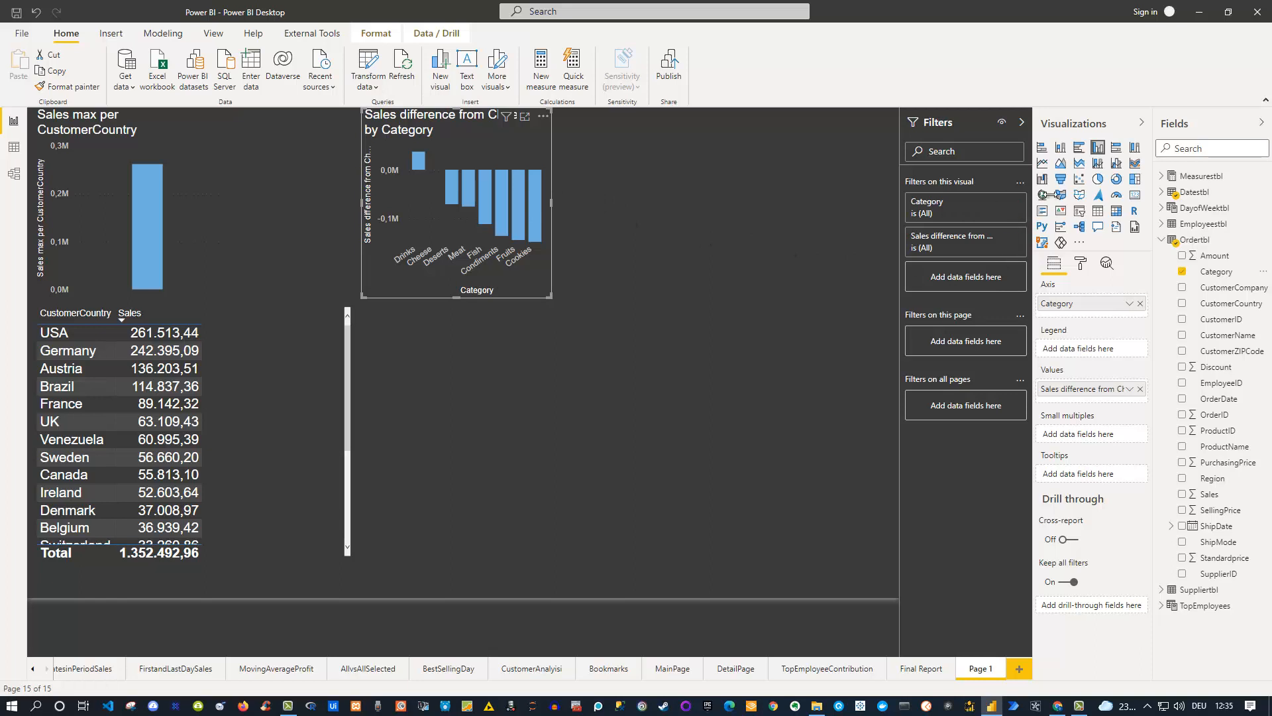
{"action": "left_click", "coordinate": [1080, 149]}
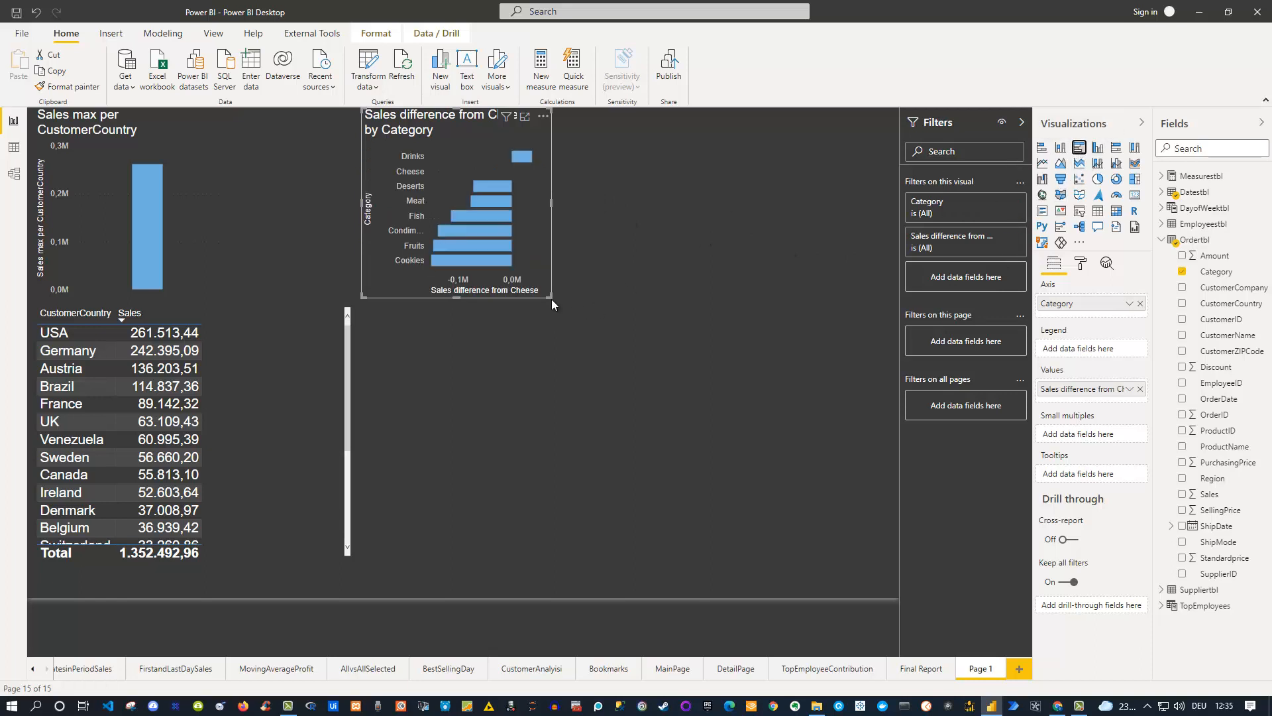
{"action": "left_click_drag", "start_coordinate": [546, 294], "coordinate": [795, 450]}
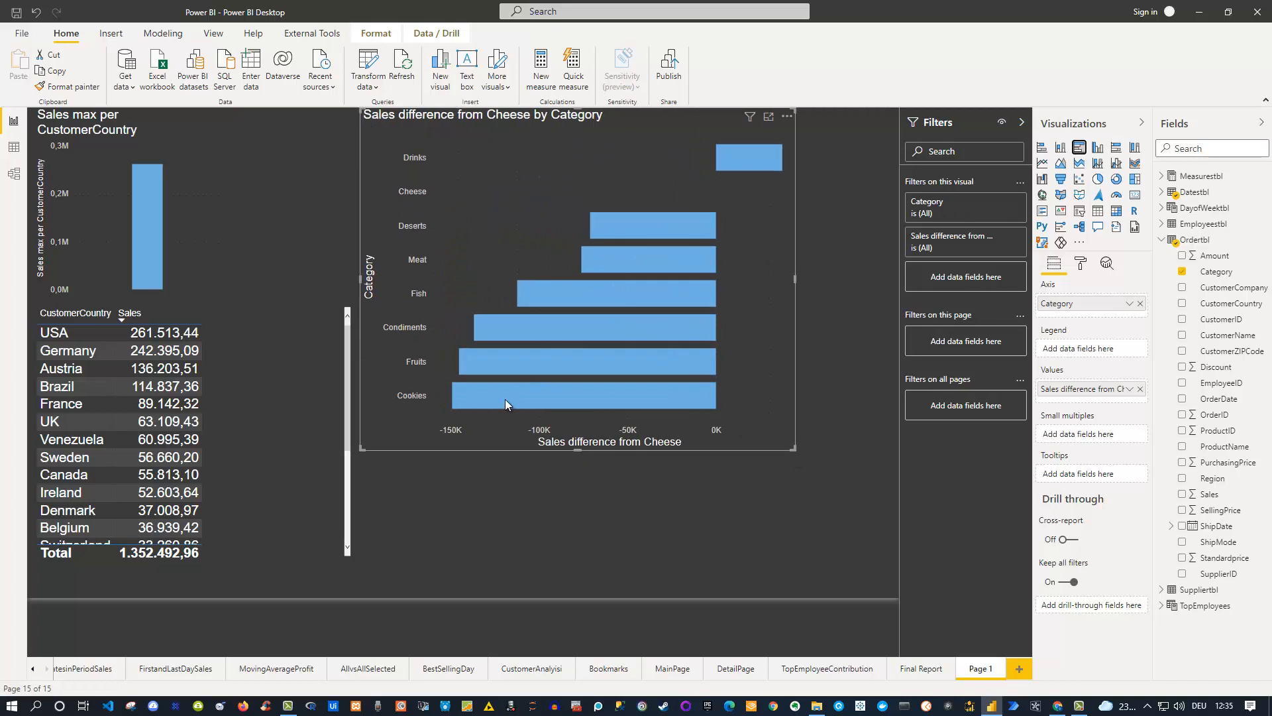
- Inspect the sales difference from Cheese for the Cookies, Drinks, Deserts and Condiments bars
{"action": "mouse_move", "coordinate": [505, 399]}
{"action": "mouse_move", "coordinate": [735, 162]}
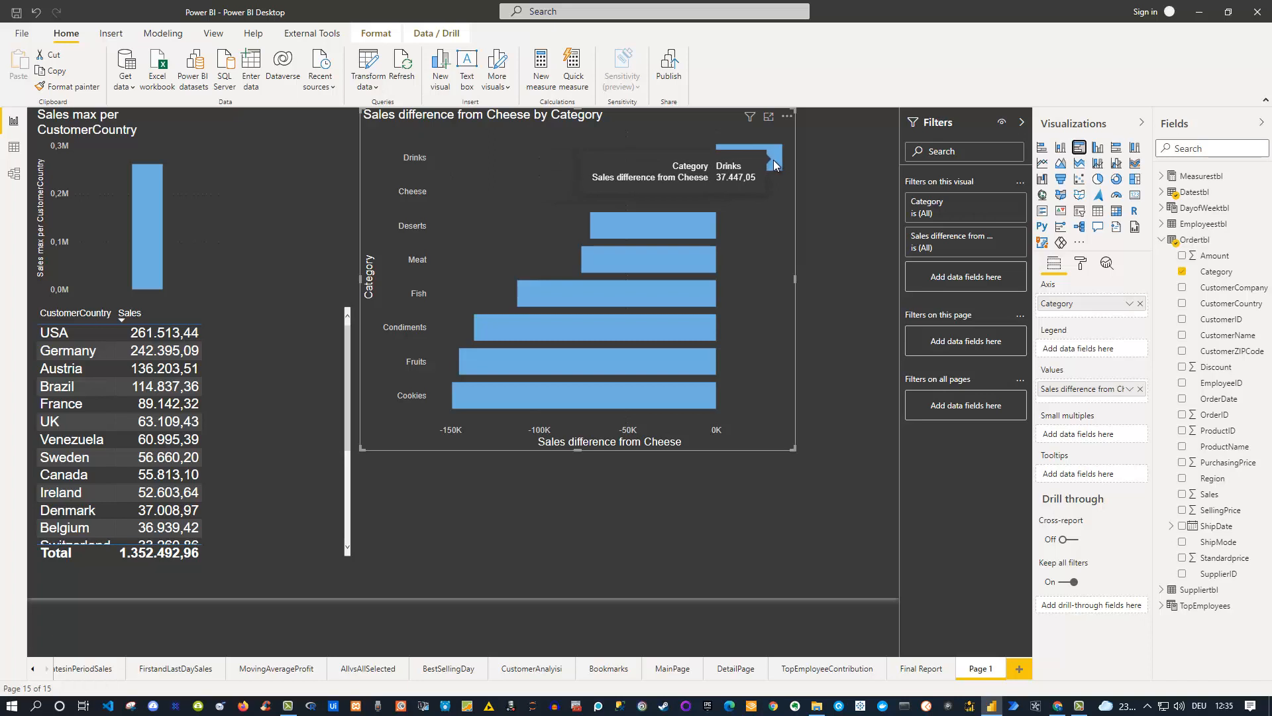
{"action": "mouse_move", "coordinate": [666, 221]}
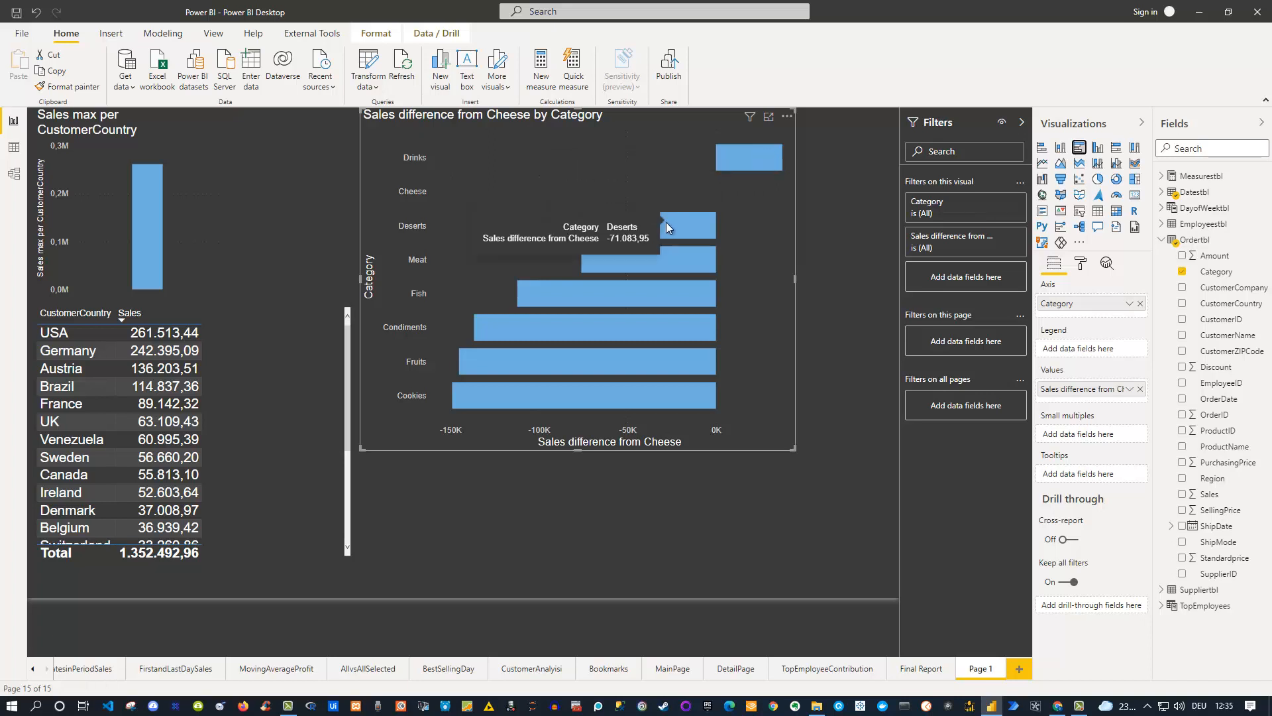
{"action": "mouse_move", "coordinate": [626, 320]}
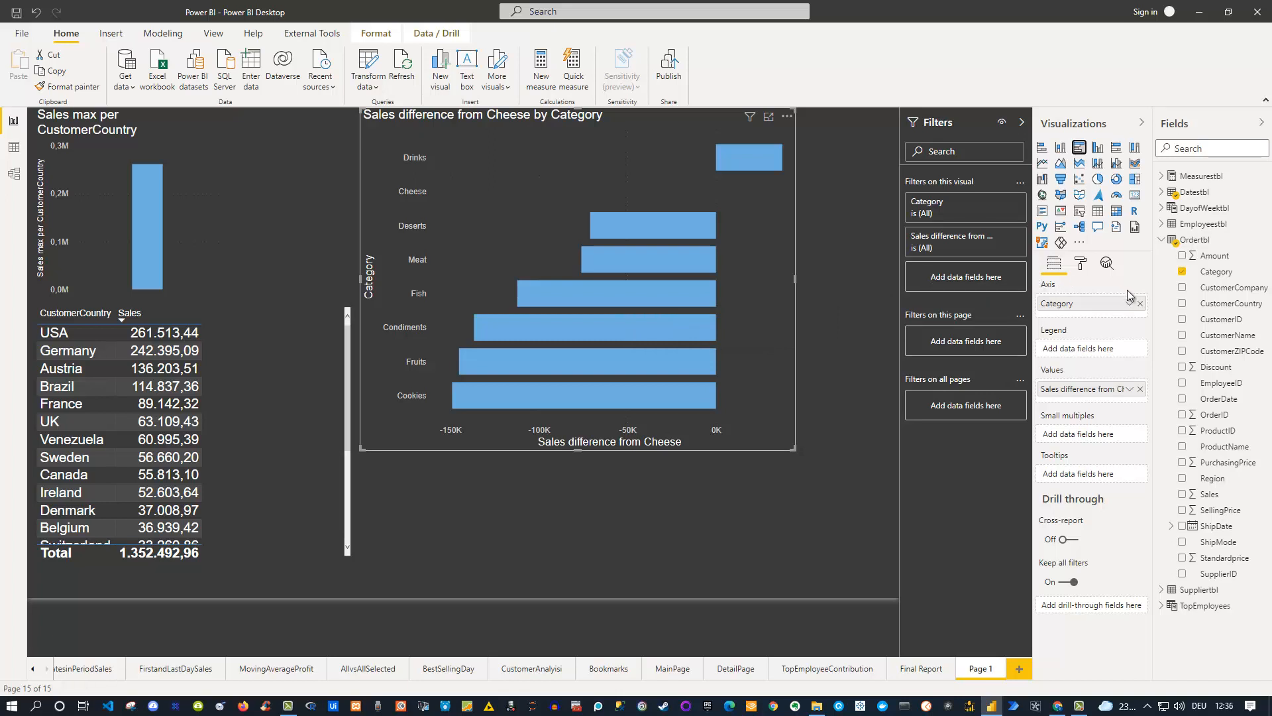
- Open the Sales difference from Cheese measure in Datestbl and examine the Category filter in its DAX formula
{"action": "left_click", "coordinate": [1163, 192]}
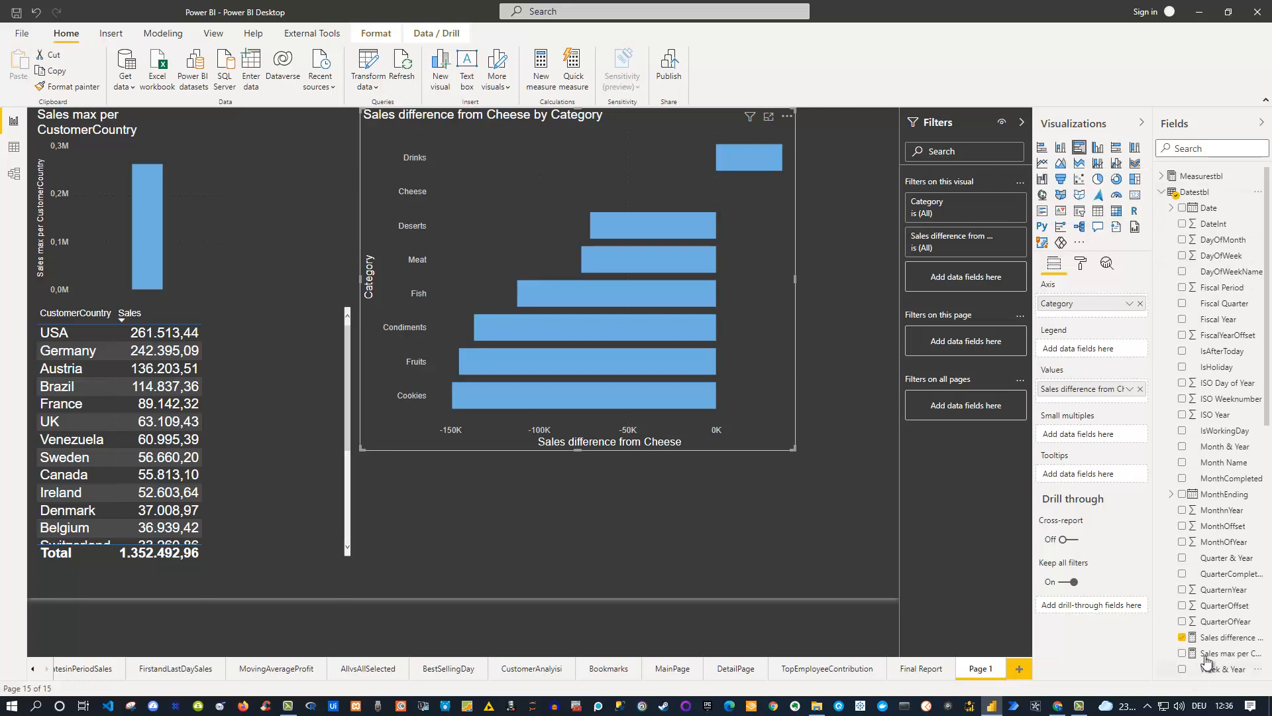
{"action": "left_click", "coordinate": [1226, 638]}
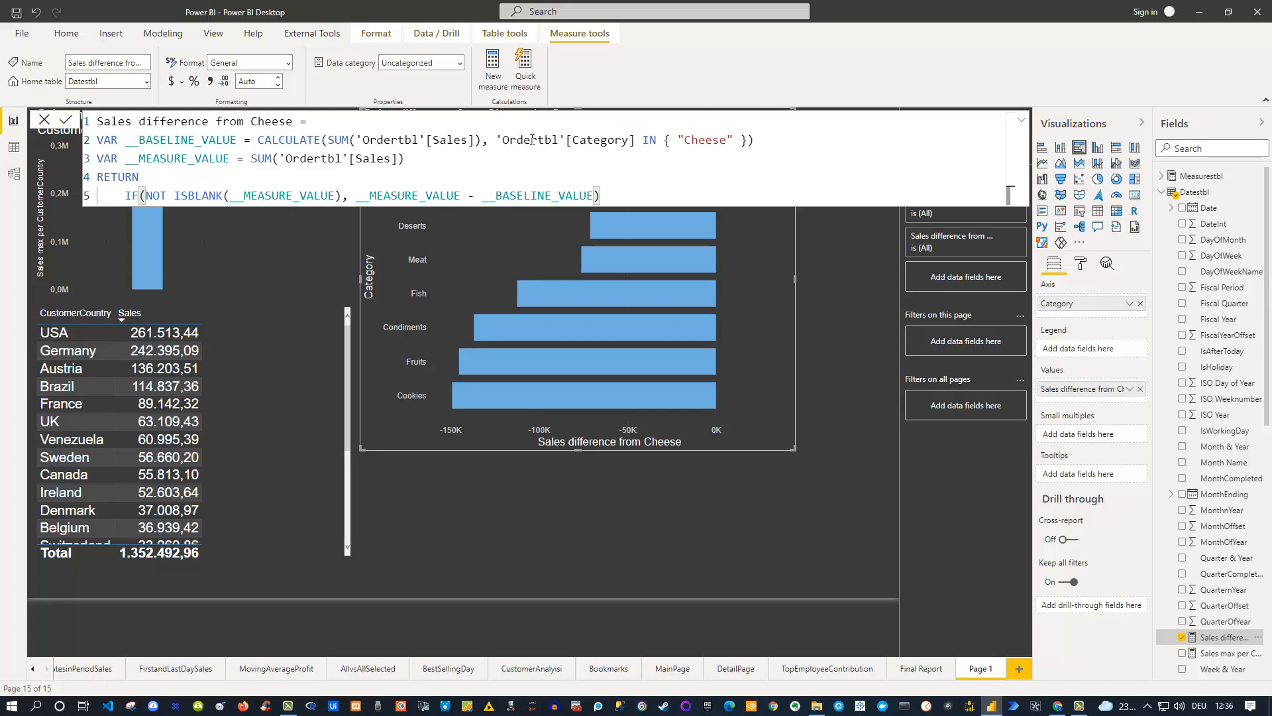
{"action": "left_click_drag", "start_coordinate": [502, 139], "coordinate": [744, 143]}
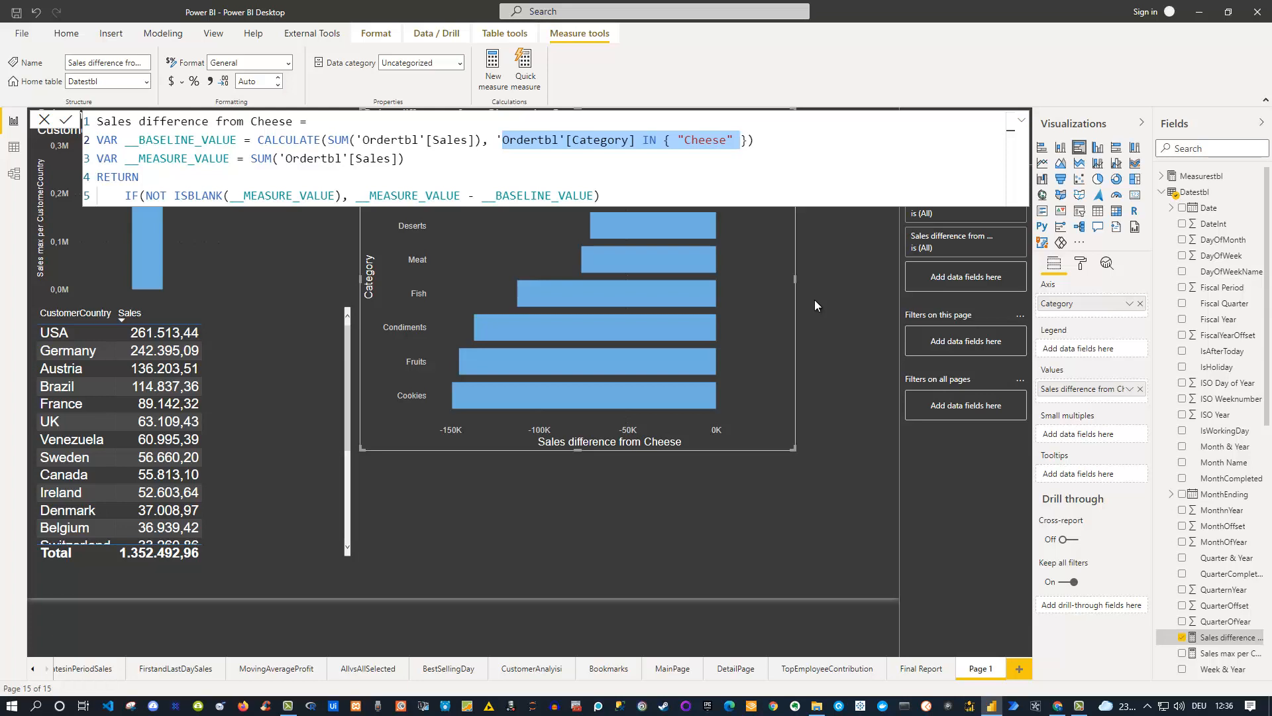
- Leave the formula and shrink the Sales difference from Cheese by Category chart to roughly the height of the neighbouring column chart
{"action": "left_click", "coordinate": [848, 276]}
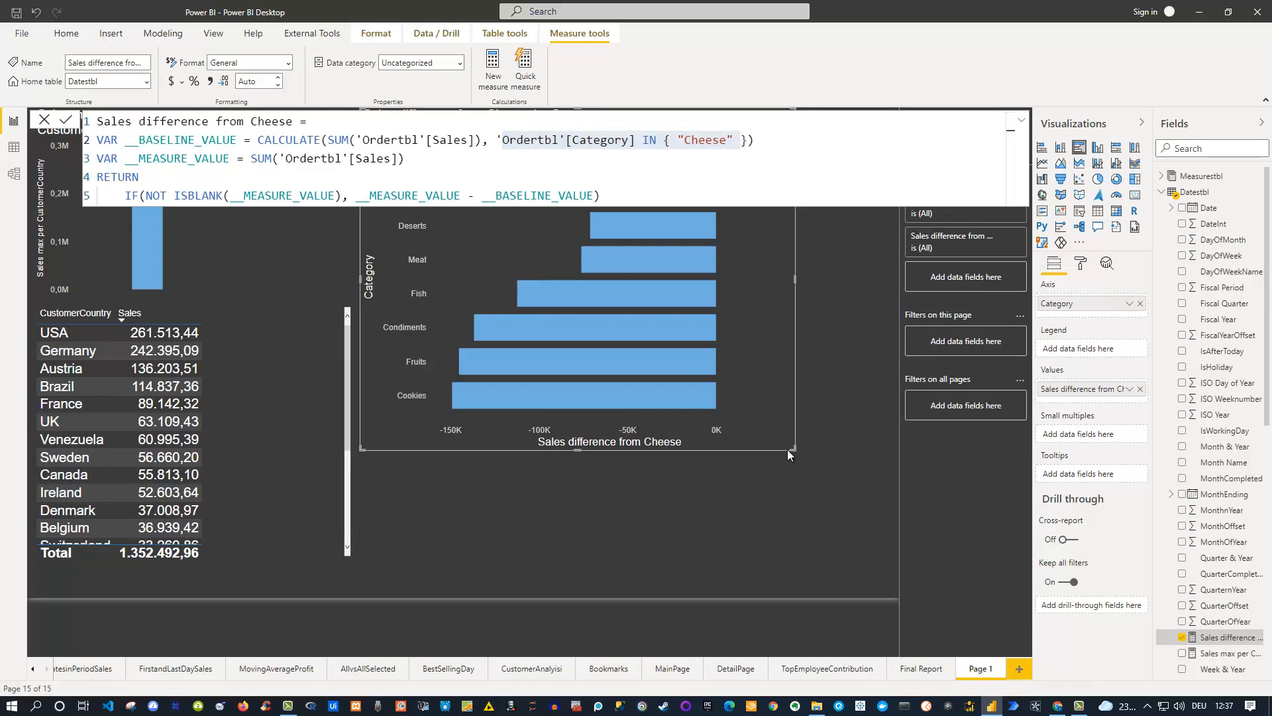
{"action": "left_click_drag", "start_coordinate": [797, 456], "coordinate": [685, 279]}
{"action": "left_click", "coordinate": [777, 287]}
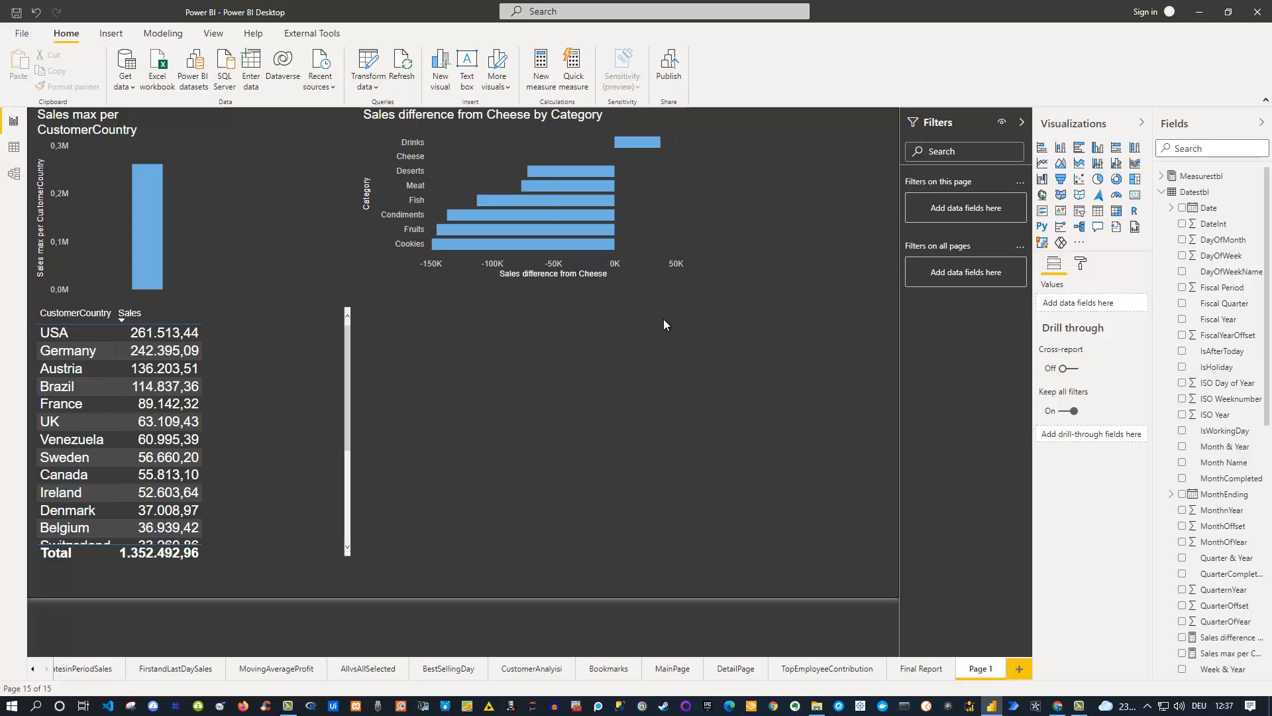
- Start a Year-to-date total quick measure with Sum of Sales from Ordertbl as the base value
{"action": "left_click", "coordinate": [574, 81]}
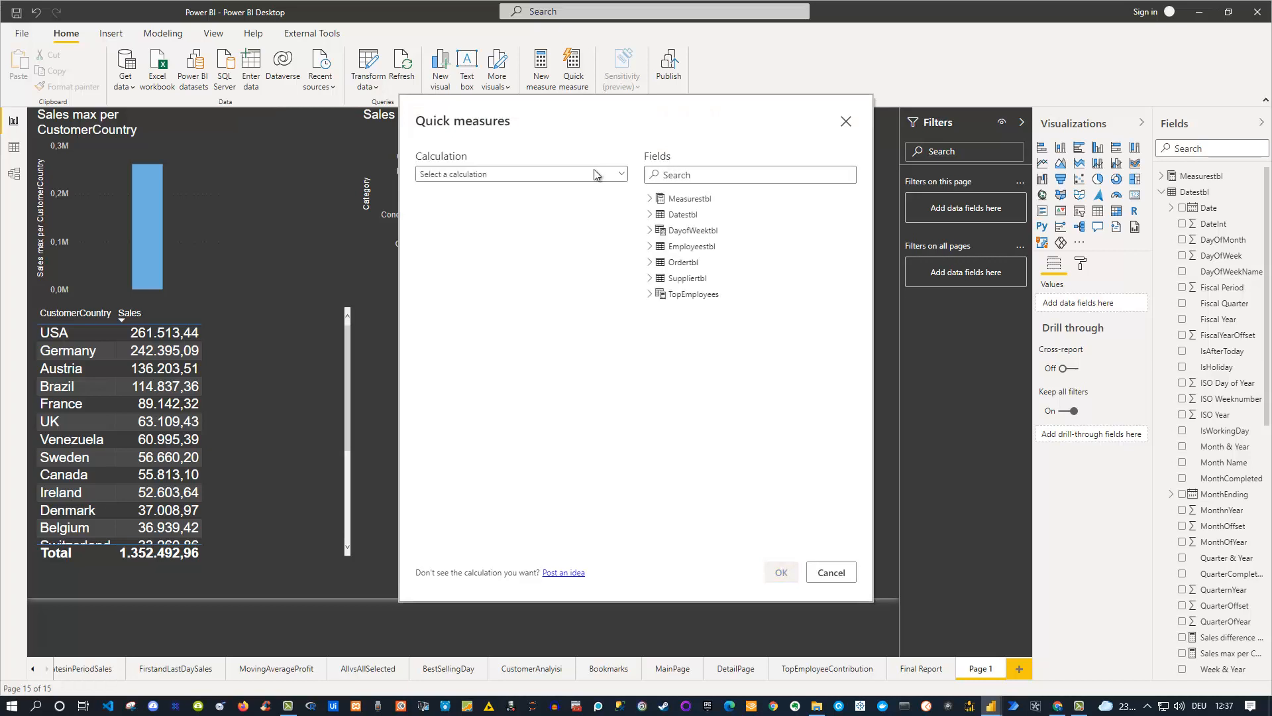
{"action": "left_click", "coordinate": [595, 174]}
{"action": "scroll", "coordinate": [557, 235], "scroll_direction": "down", "scroll_amount": 2}
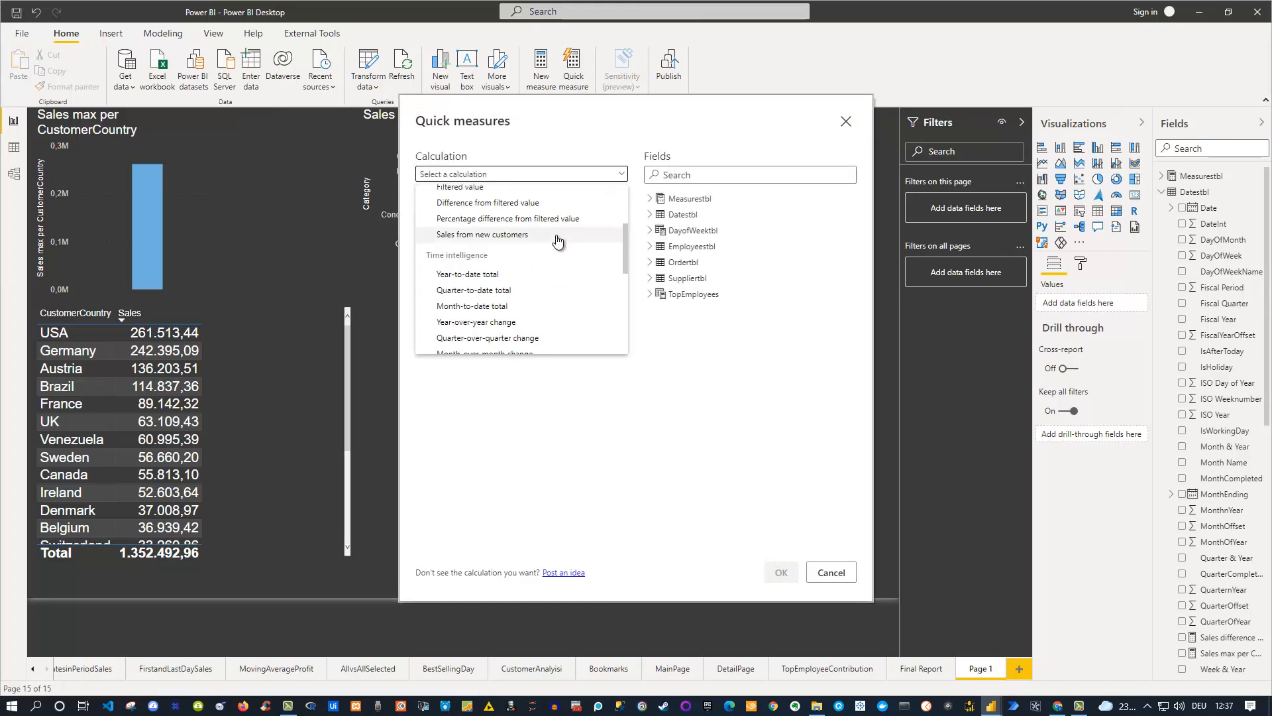
{"action": "left_click", "coordinate": [486, 279]}
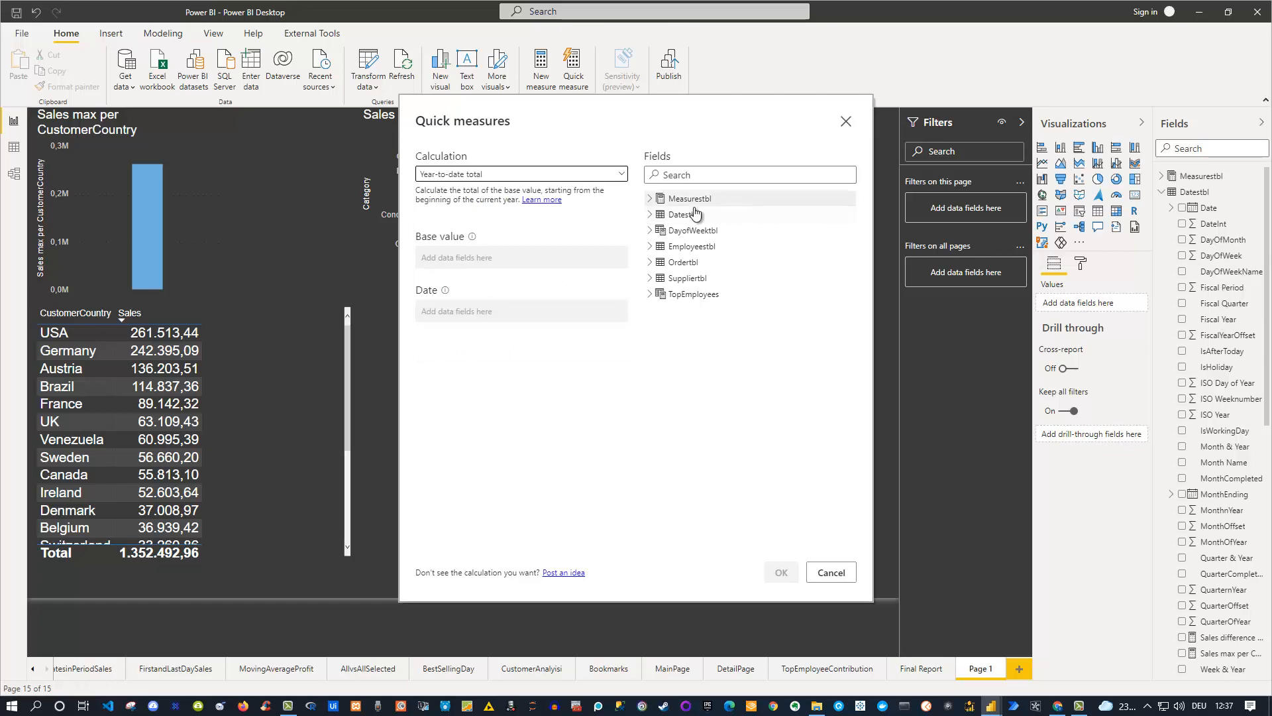
{"action": "left_click", "coordinate": [651, 264]}
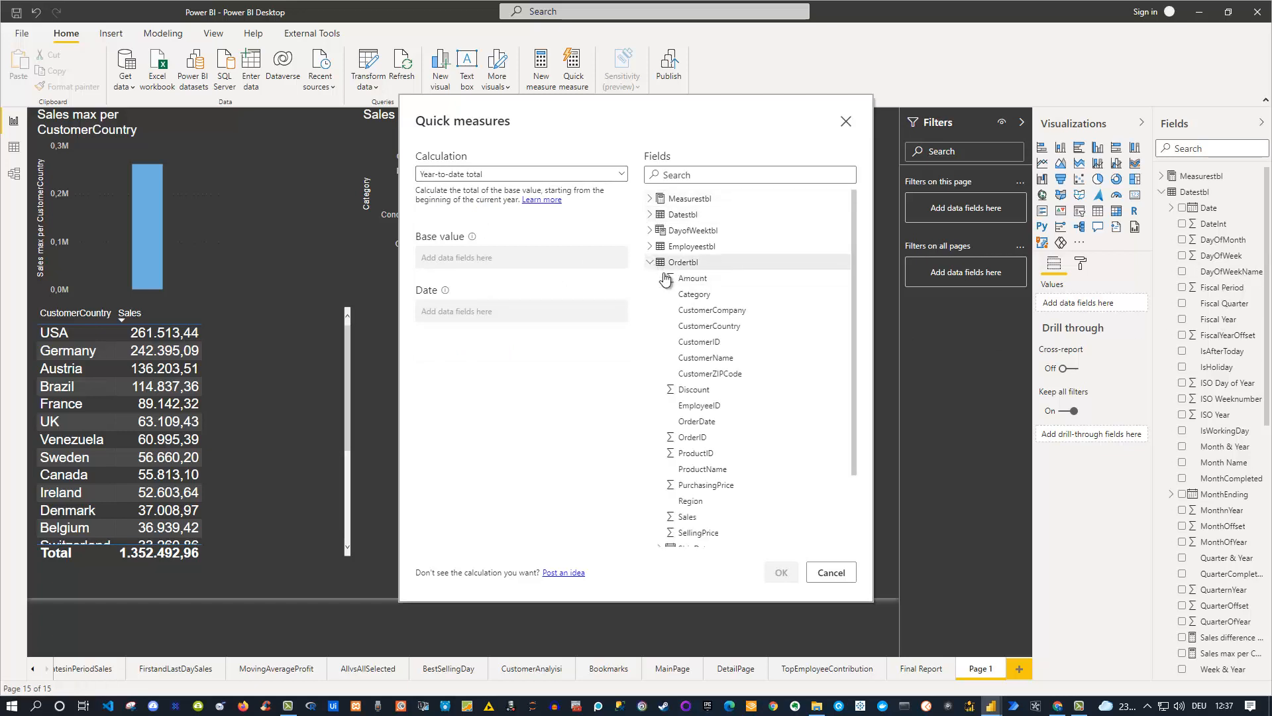
{"action": "scroll", "coordinate": [689, 369], "scroll_direction": "down", "scroll_amount": 3}
{"action": "left_click_drag", "start_coordinate": [694, 426], "coordinate": [475, 262]}
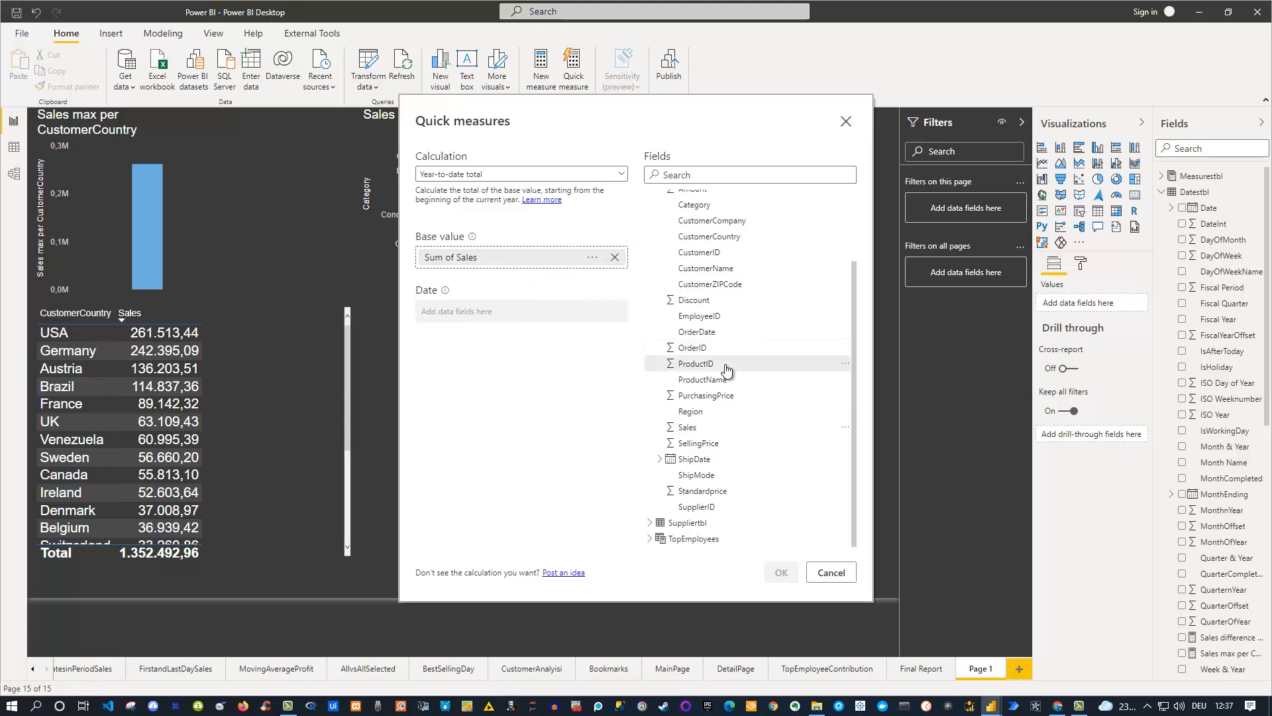
- Use the Date field from Datestbl as the date of the year-to-date quick measure and create the measure
{"action": "scroll", "coordinate": [725, 369], "scroll_direction": "up", "scroll_amount": 3}
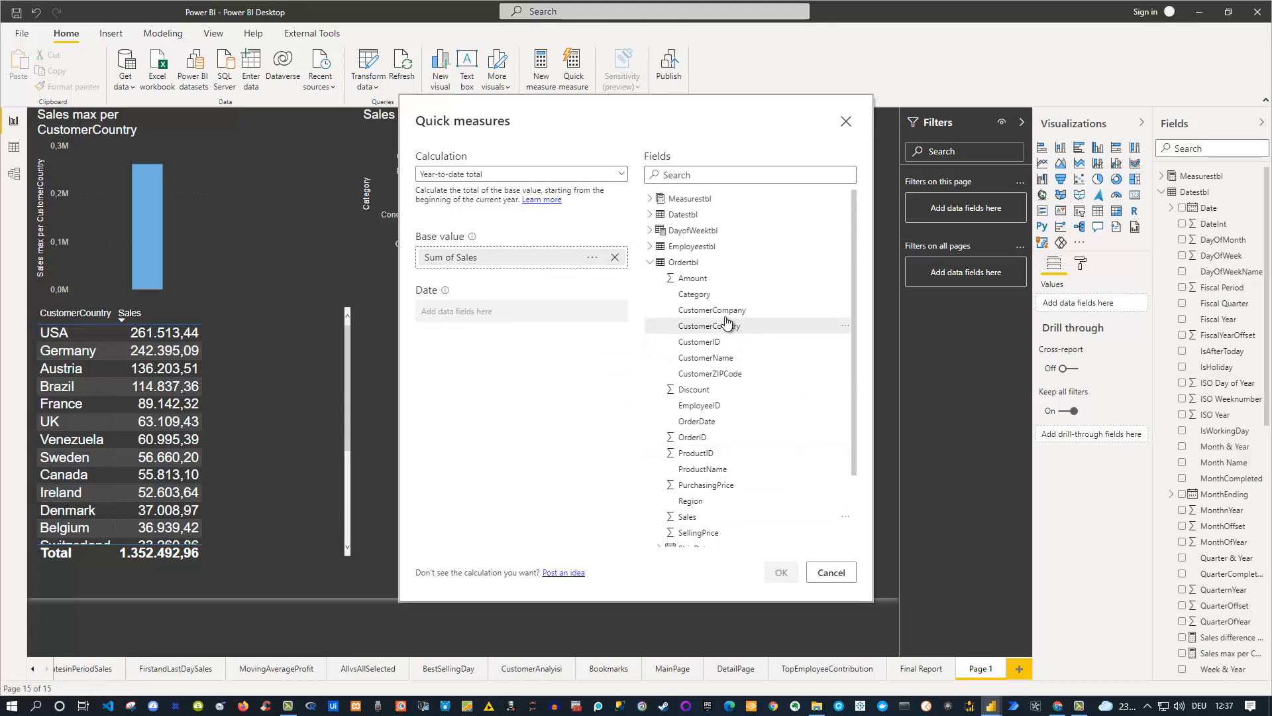
{"action": "left_click", "coordinate": [649, 216]}
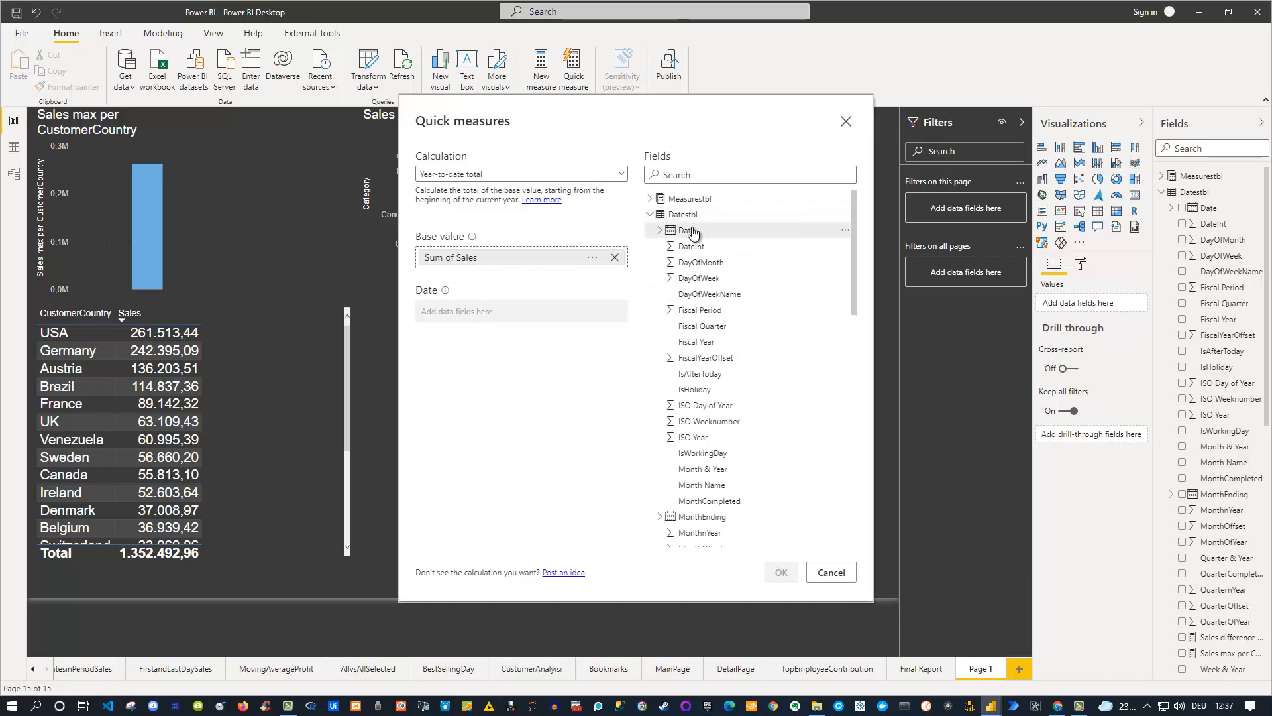
{"action": "left_click_drag", "start_coordinate": [693, 237], "coordinate": [475, 305]}
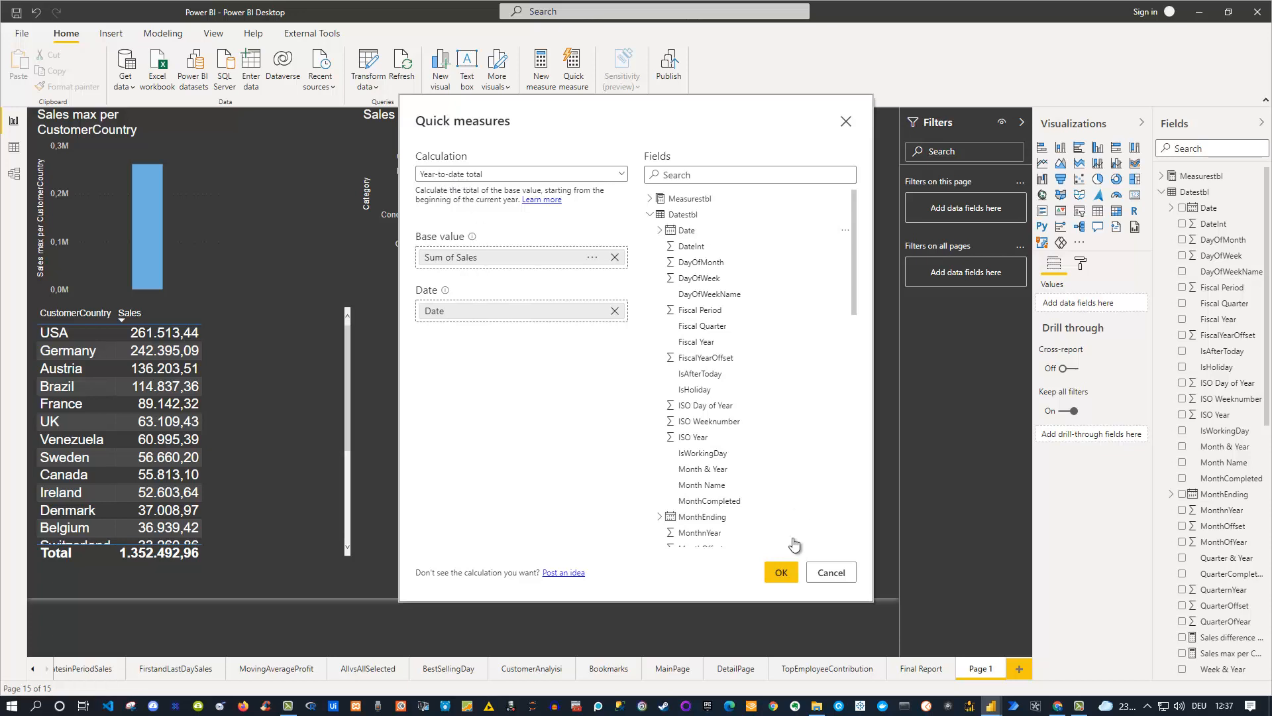
{"action": "left_click", "coordinate": [781, 578]}
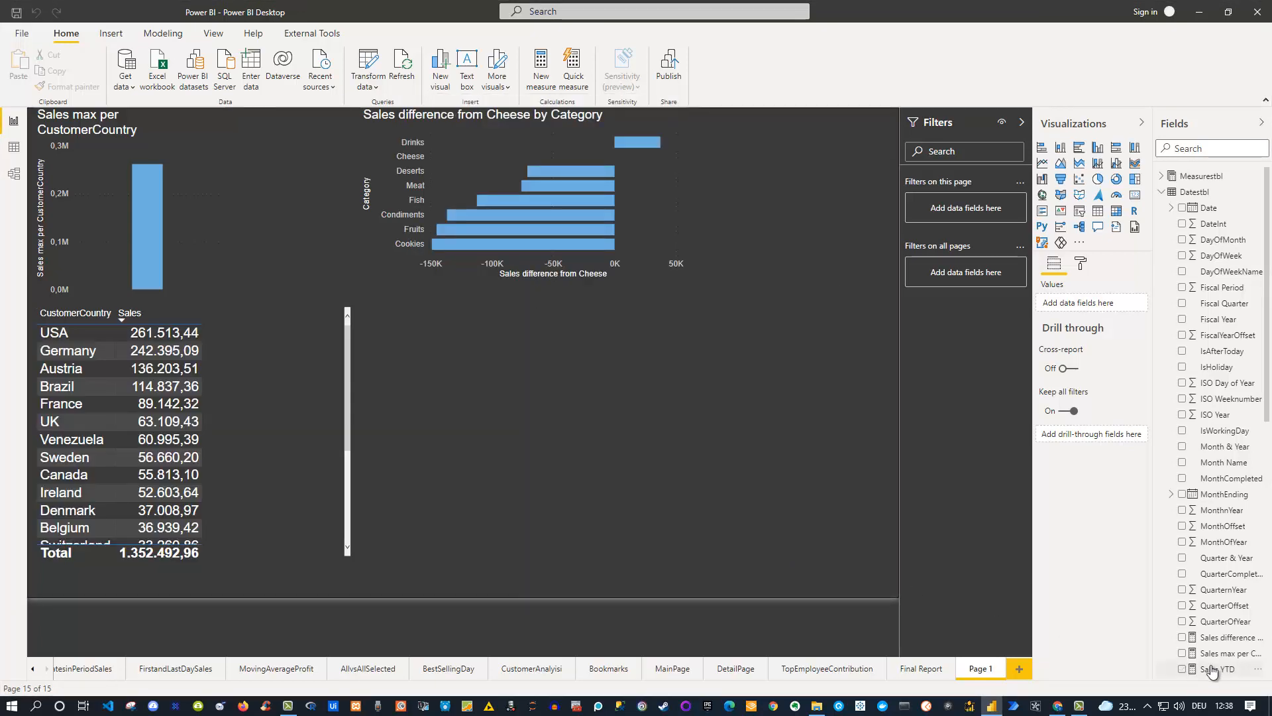
- Open the Sales YTD measure in Datestbl, examine its TOTALYTD formula, and leave the formula
{"action": "left_click", "coordinate": [1212, 671]}
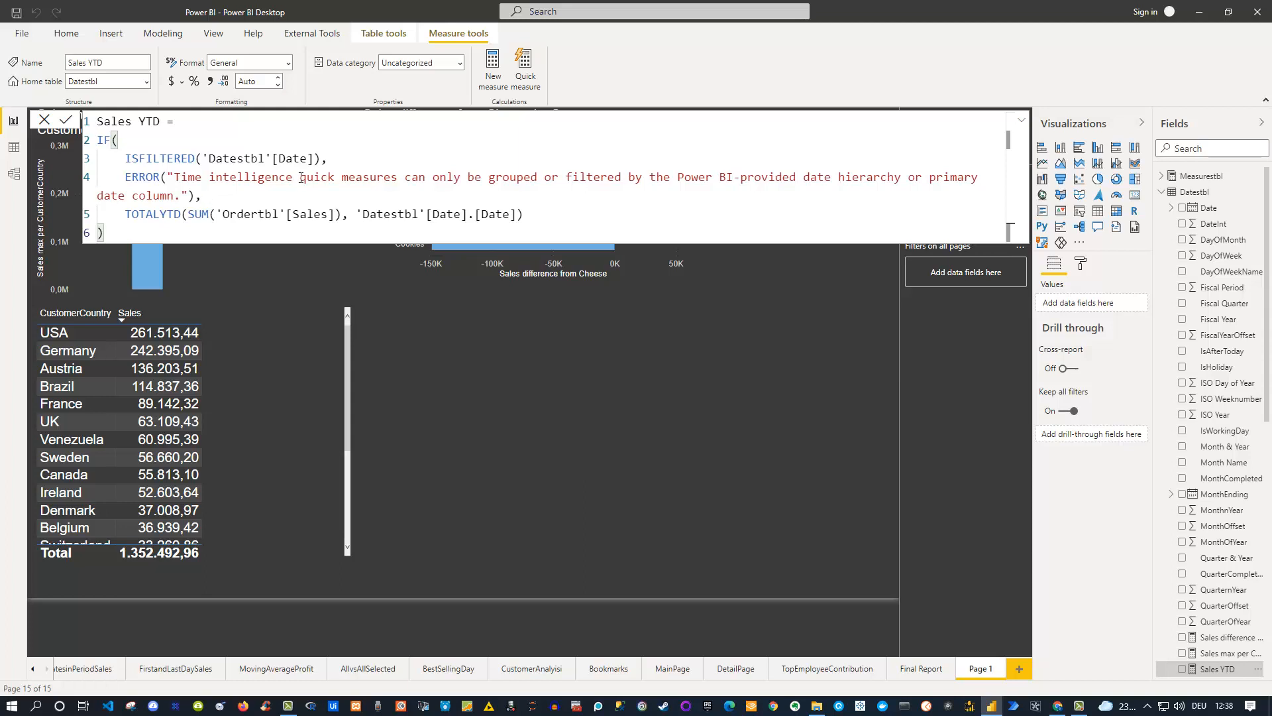
{"action": "left_click", "coordinate": [613, 399]}
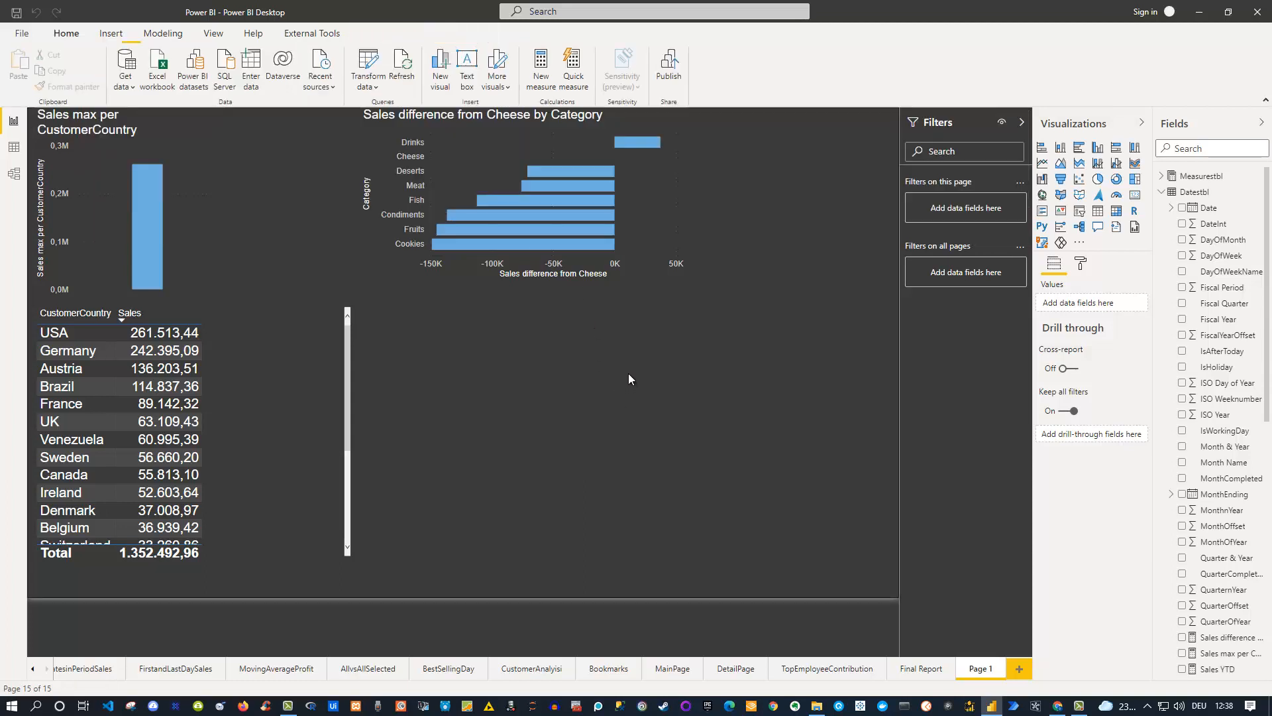
- Build a new table visual of Sales YTD by the Datestbl Date hierarchy and remove its Day and Quarter levels
{"action": "scroll", "coordinate": [1193, 582], "scroll_direction": "down", "scroll_amount": 2}
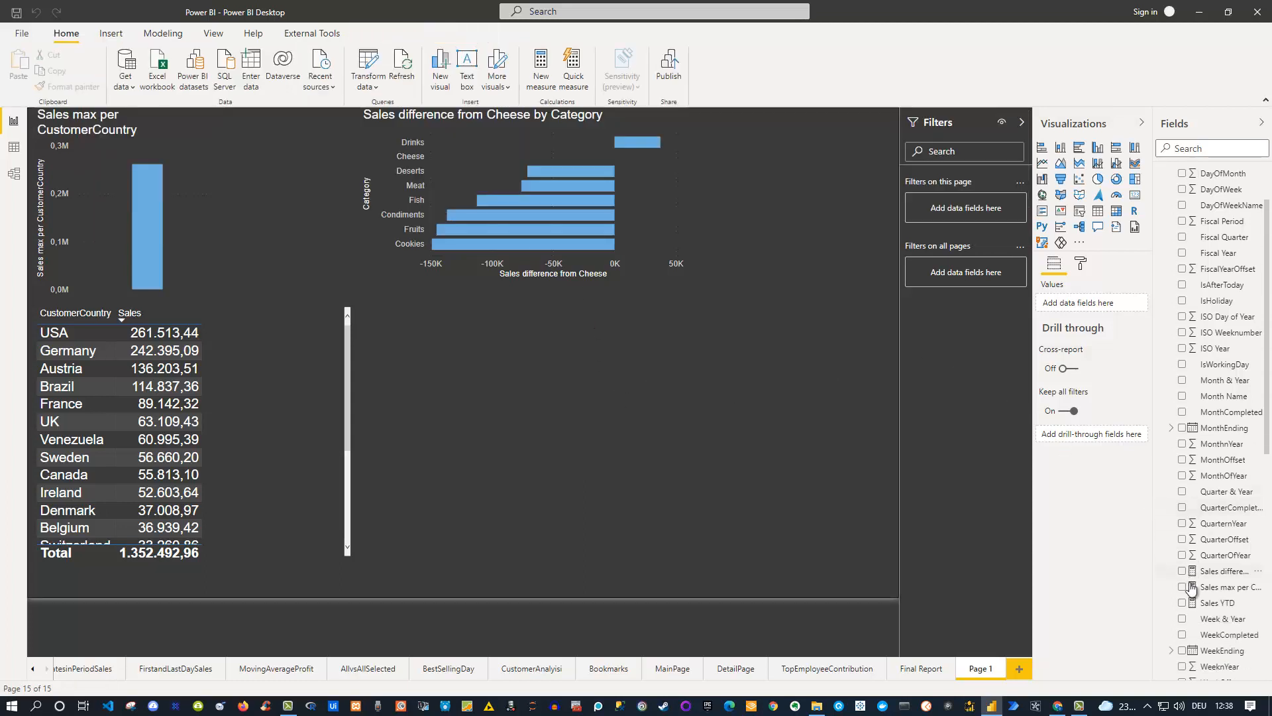
{"action": "left_click", "coordinate": [1182, 603]}
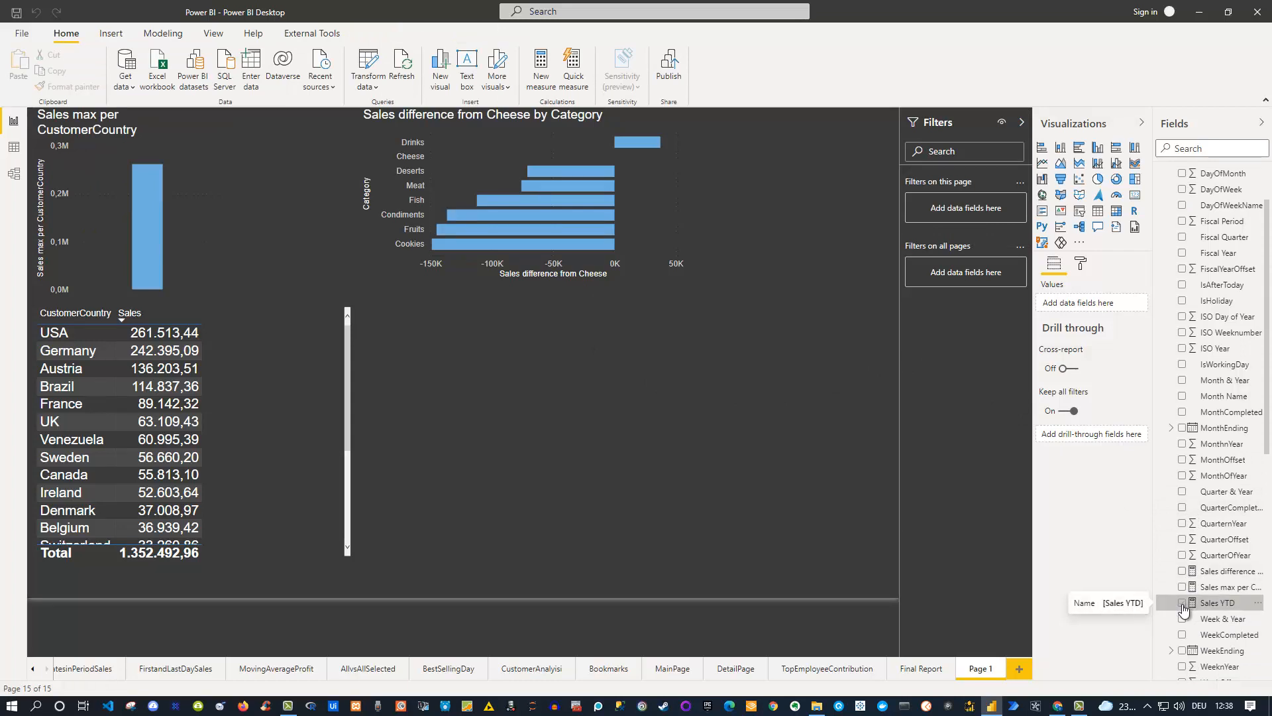
{"action": "scroll", "coordinate": [1183, 342], "scroll_direction": "up", "scroll_amount": 2}
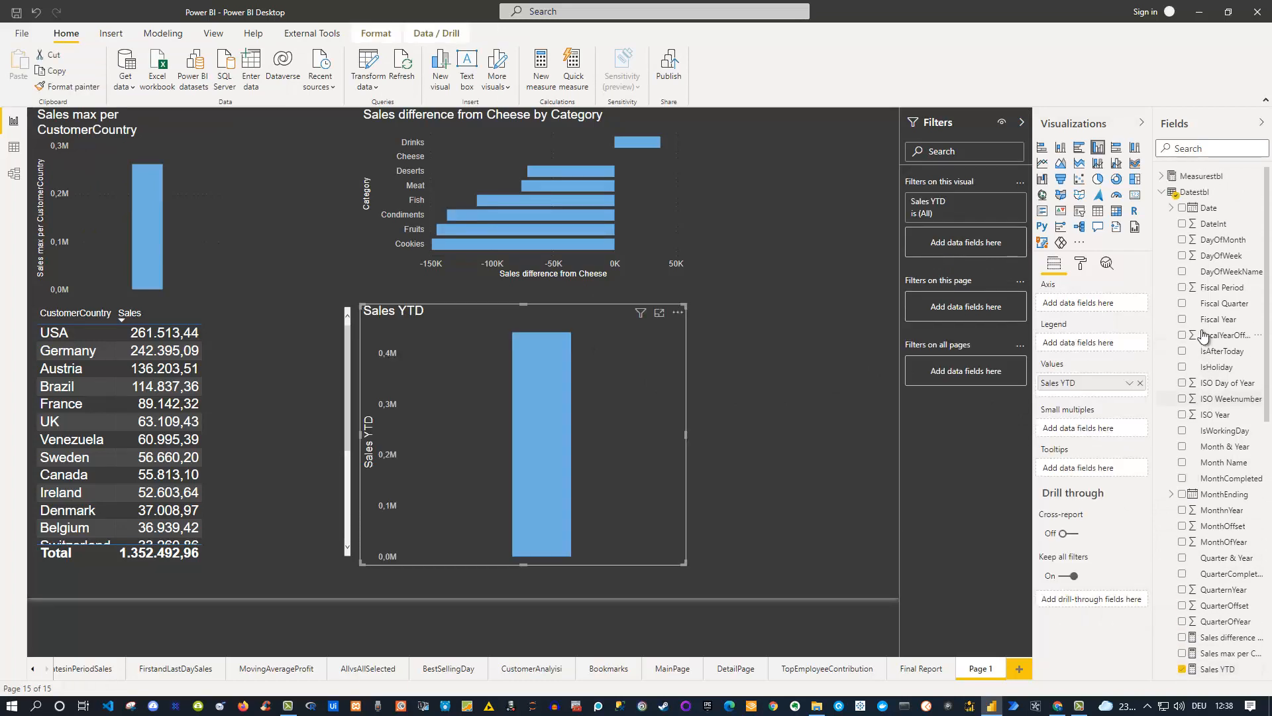
{"action": "left_click", "coordinate": [1184, 210]}
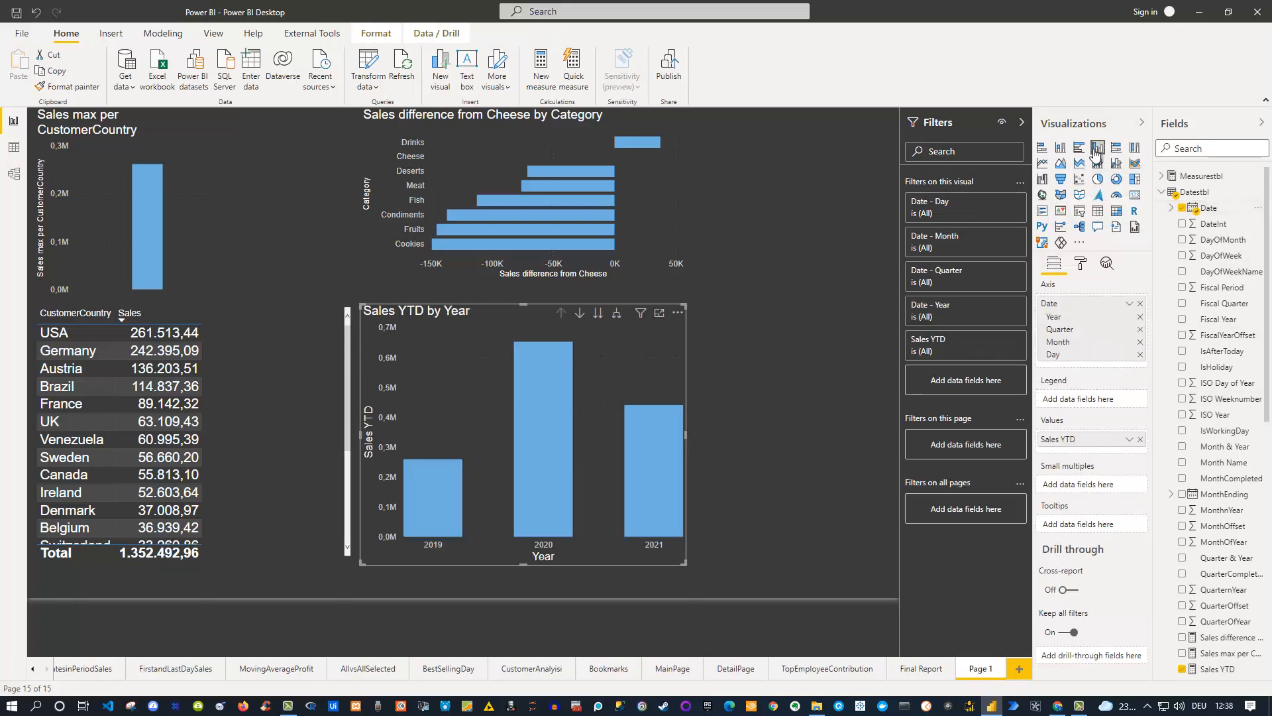
{"action": "left_click", "coordinate": [1103, 217]}
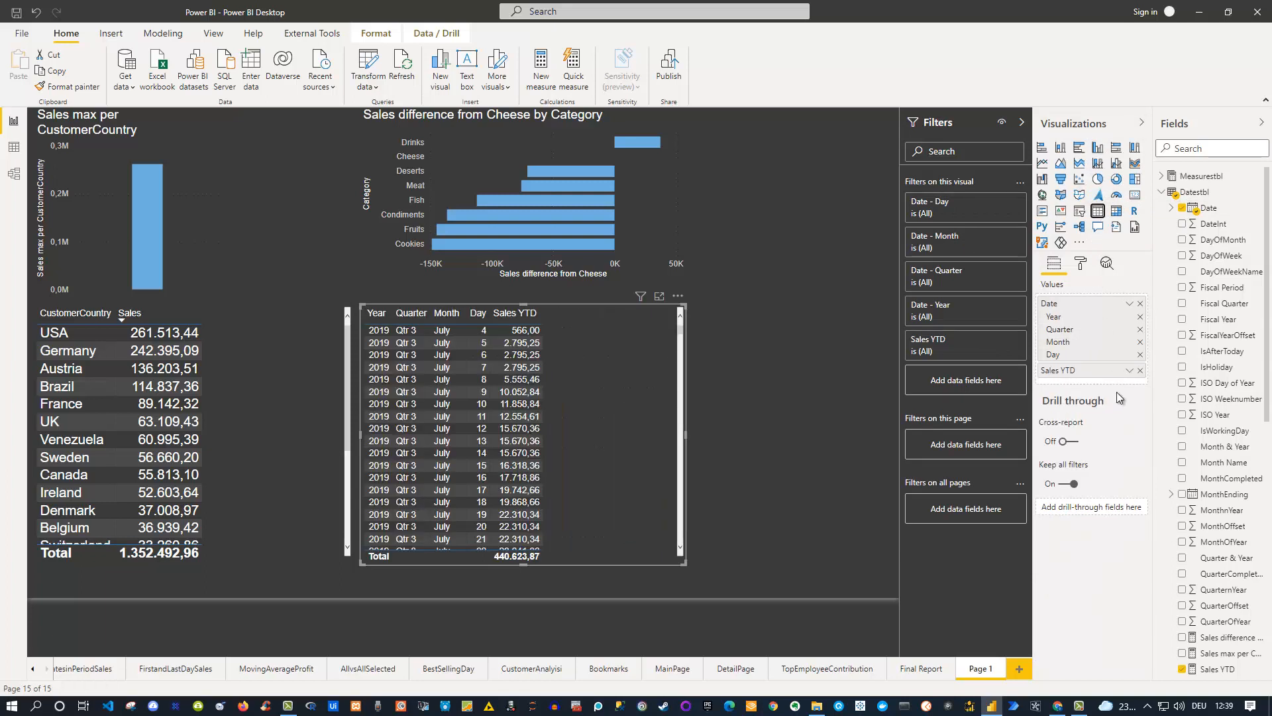
{"action": "left_click", "coordinate": [1140, 356]}
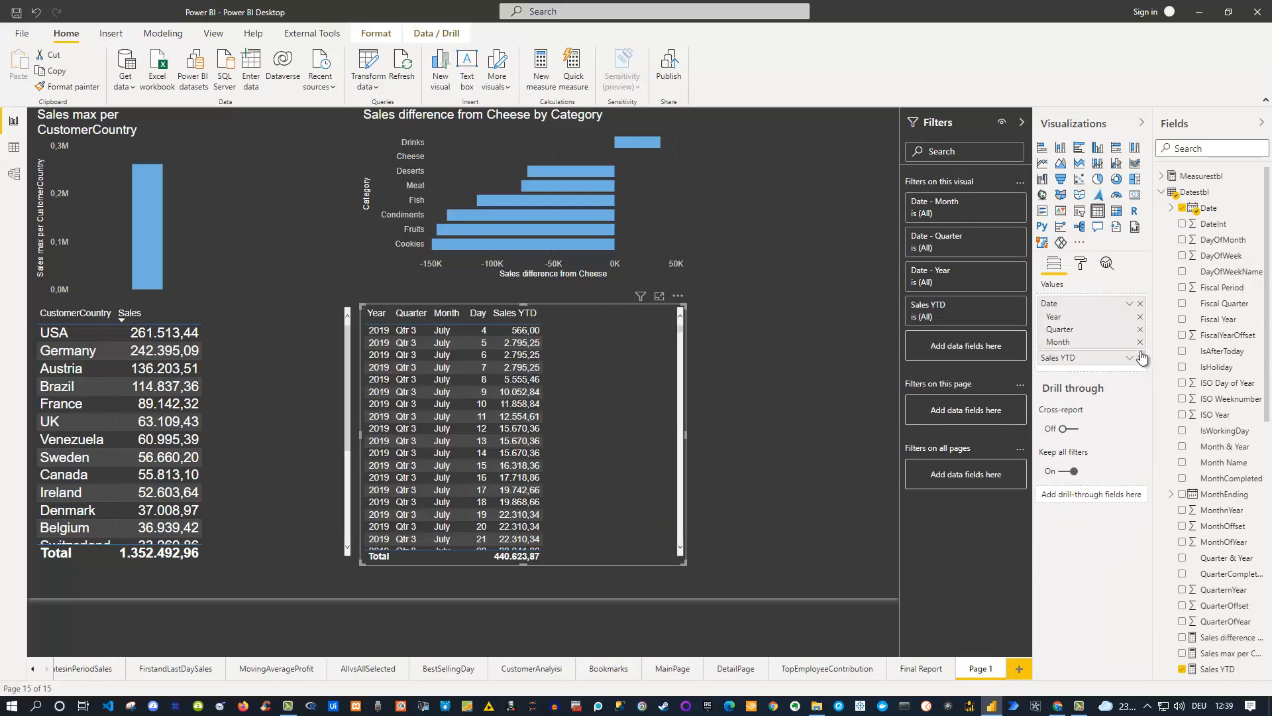
{"action": "left_click", "coordinate": [1140, 329]}
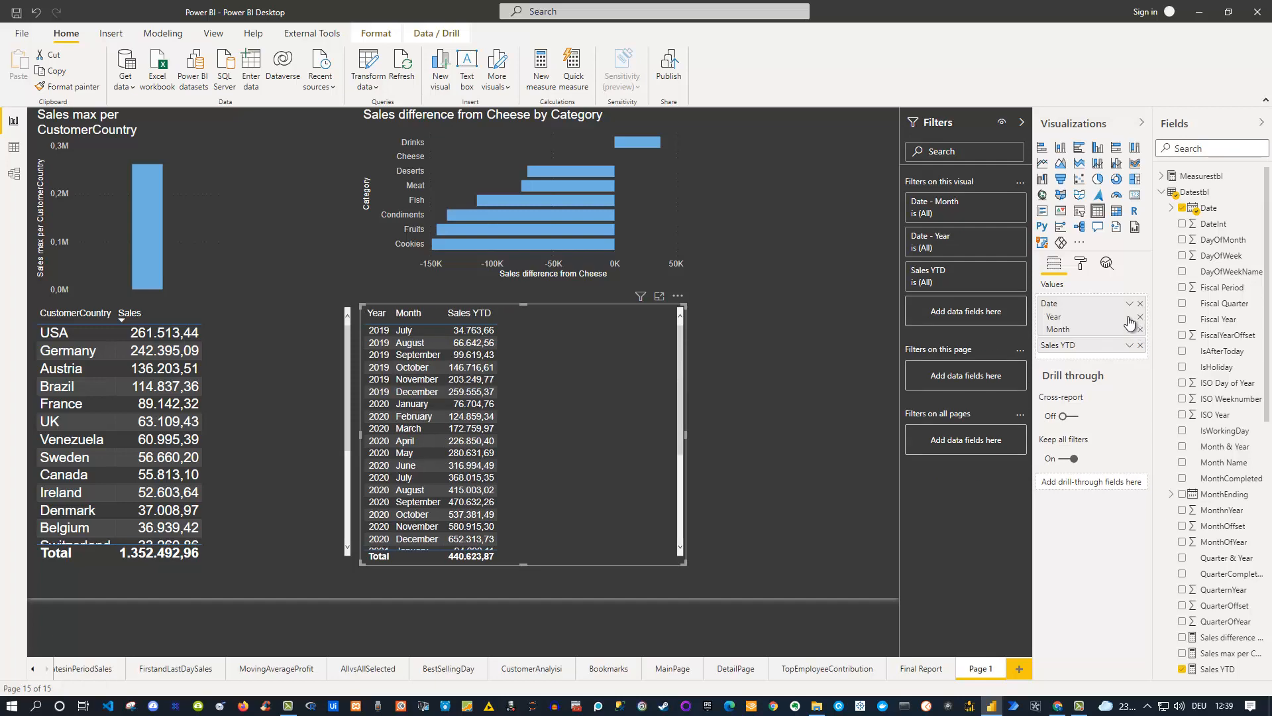
- Set the text size of the Sales YTD table's values to 15 pt and review the monthly totals from 2019 into 2021
{"action": "left_click", "coordinate": [1080, 265]}
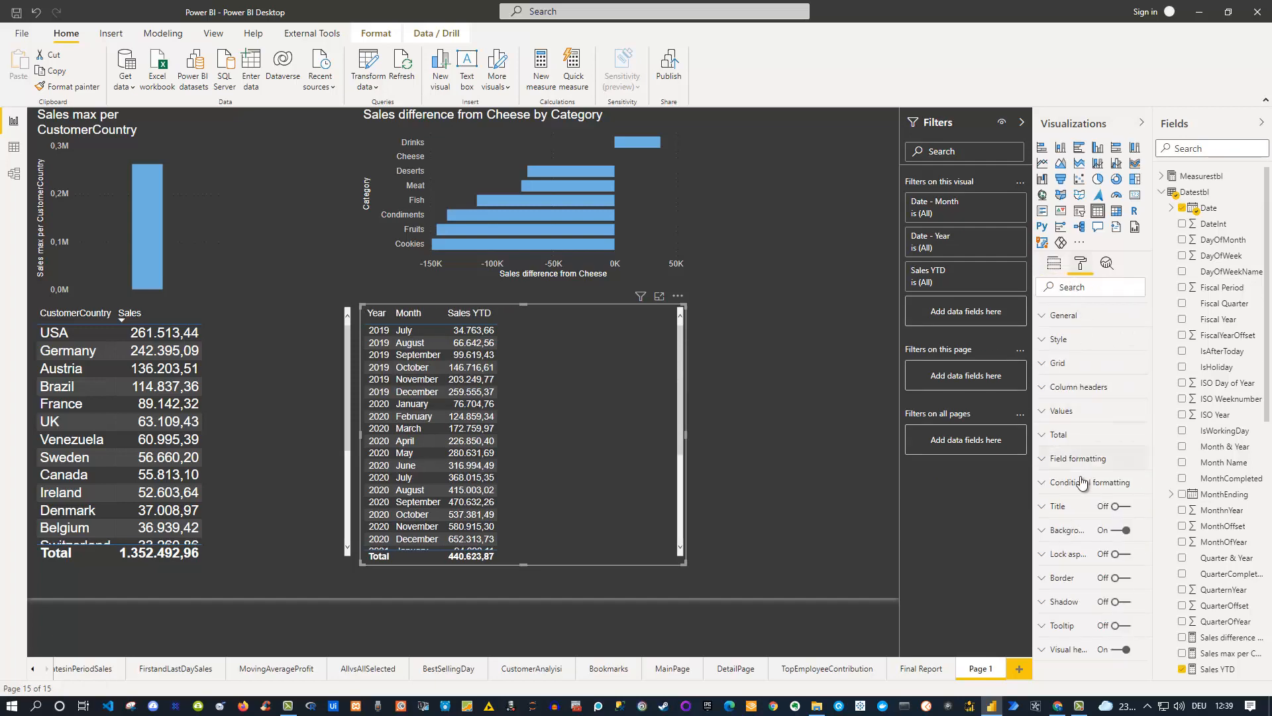
{"action": "left_click", "coordinate": [1050, 408]}
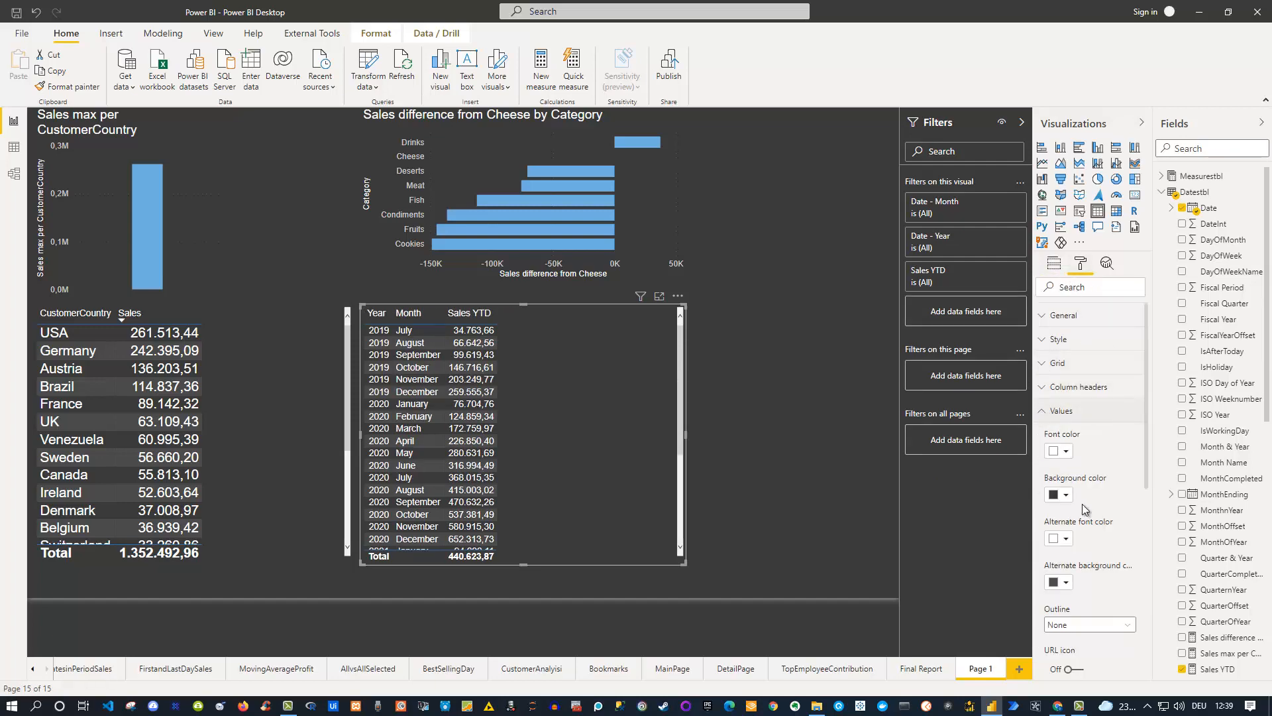
{"action": "scroll", "coordinate": [1064, 577], "scroll_direction": "down", "scroll_amount": 5}
{"action": "left_click_drag", "start_coordinate": [1062, 603], "coordinate": [1048, 603]}
{"action": "type", "text": "15"}
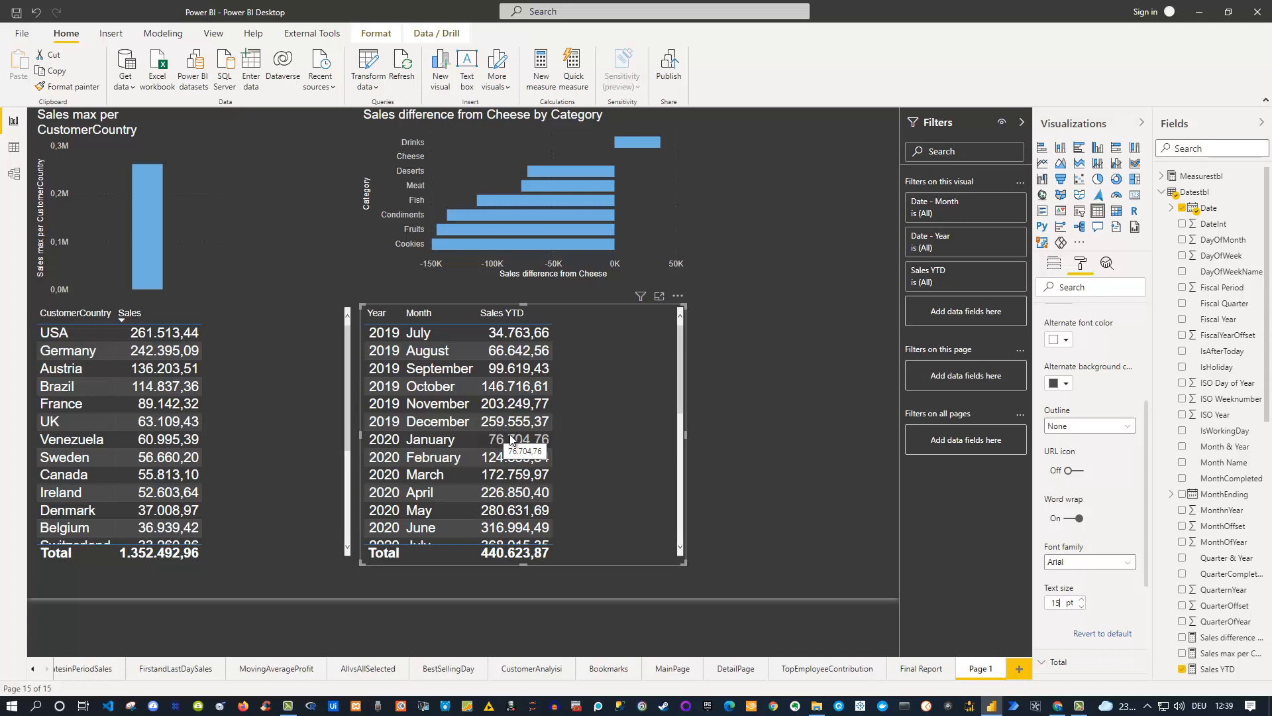
{"action": "scroll", "coordinate": [510, 438], "scroll_direction": "down", "scroll_amount": 2}
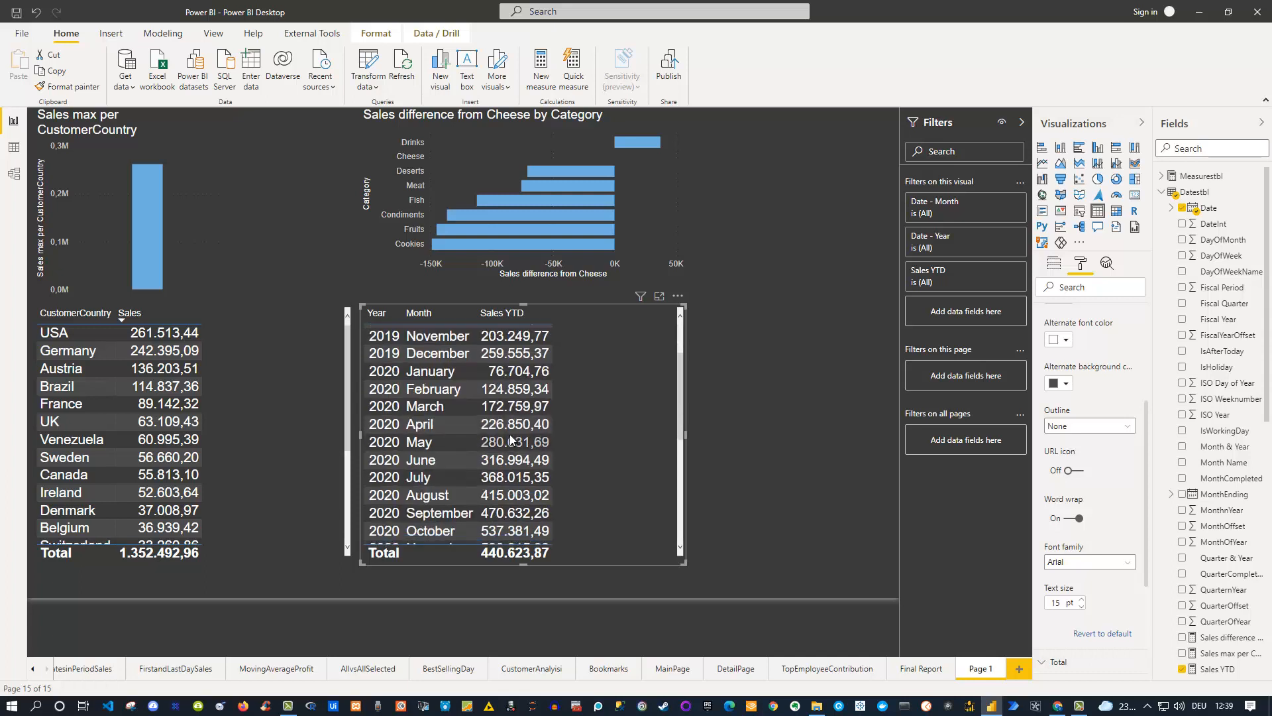
{"action": "scroll", "coordinate": [510, 438], "scroll_direction": "down", "scroll_amount": 2}
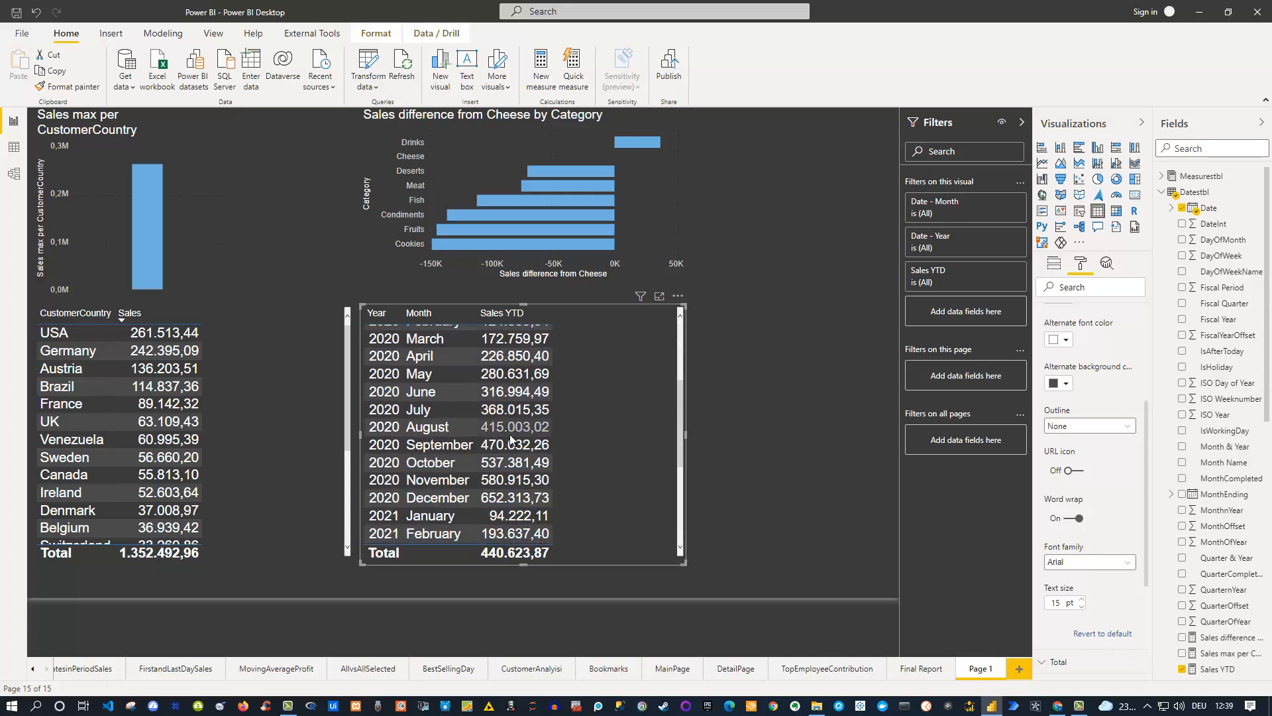